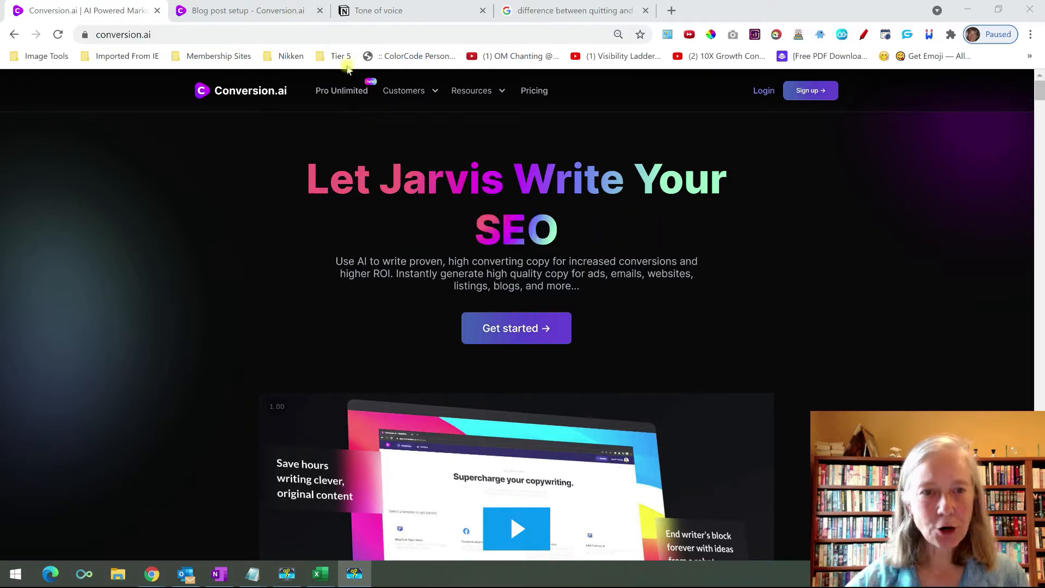
Open the Conversion.ai dashboard and look through the library of writing templates
left_click(281, 13)
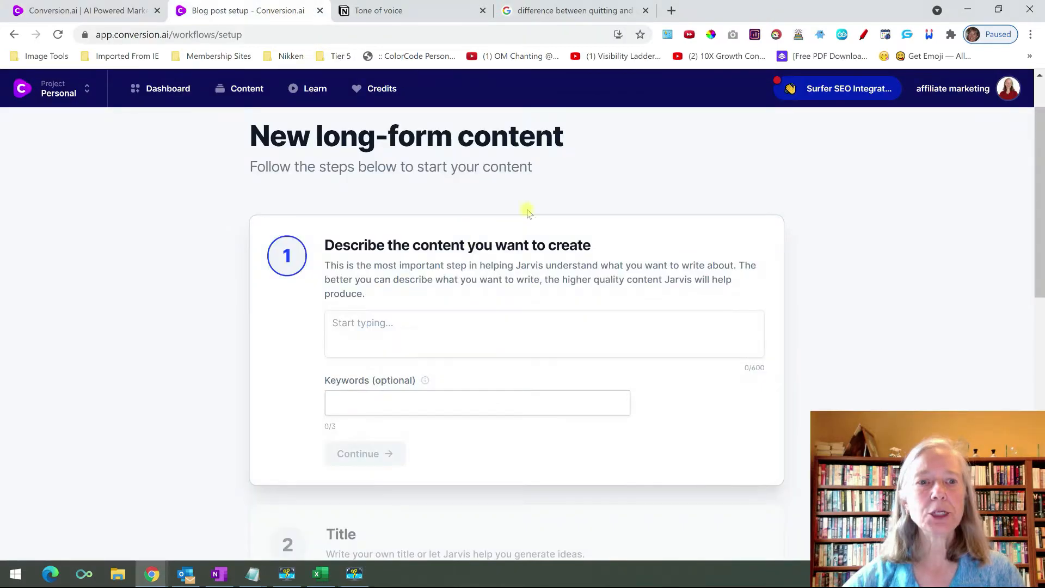
left_click(81, 12)
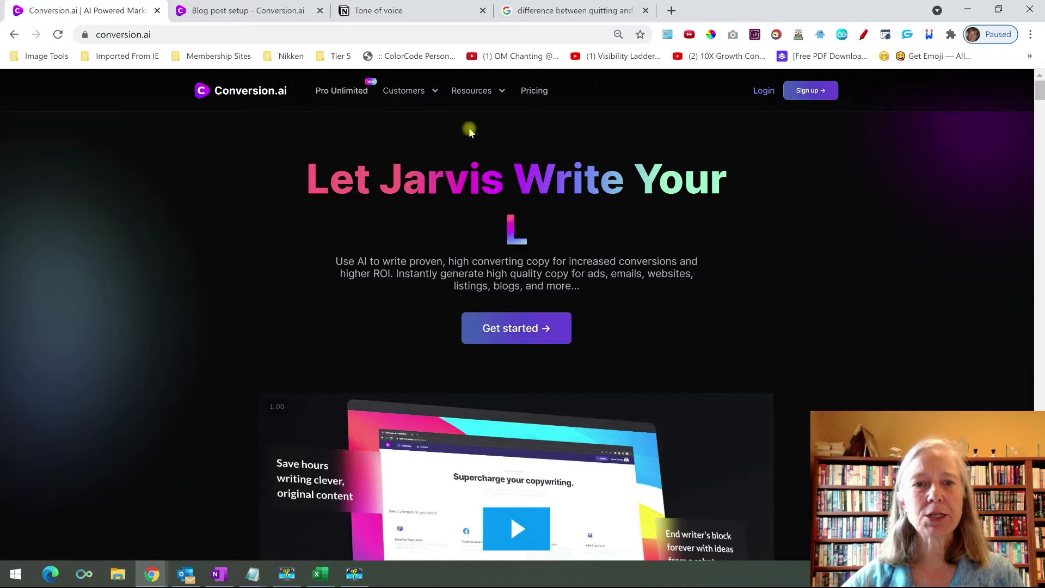
left_click(229, 14)
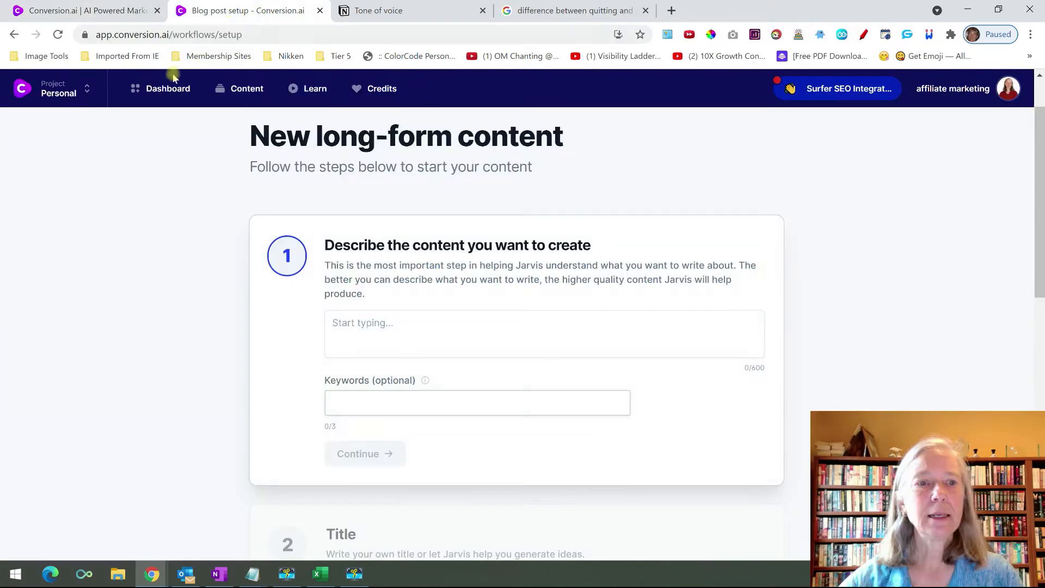
left_click(169, 90)
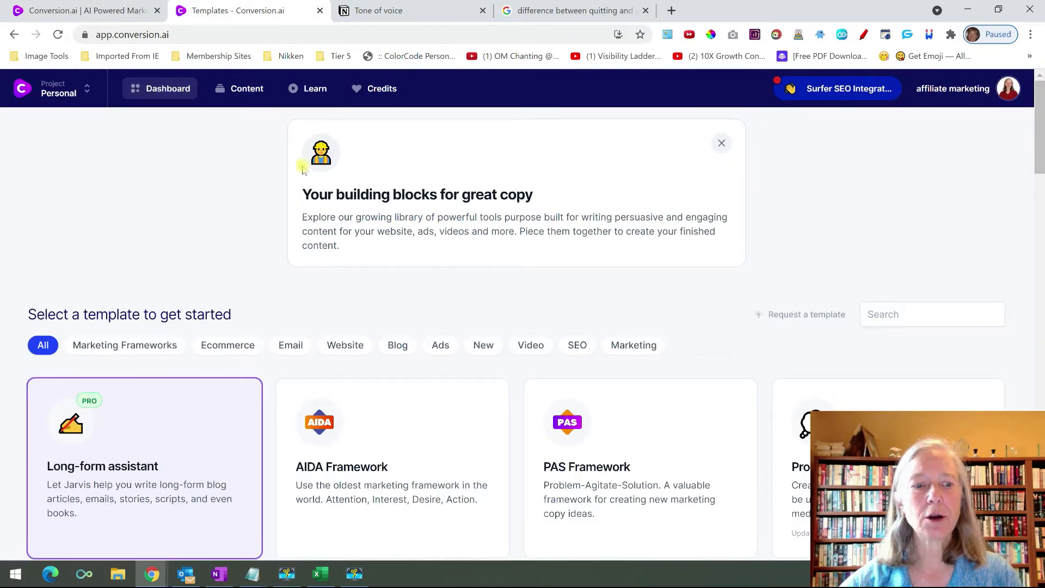
scroll(264, 172, "down", 5)
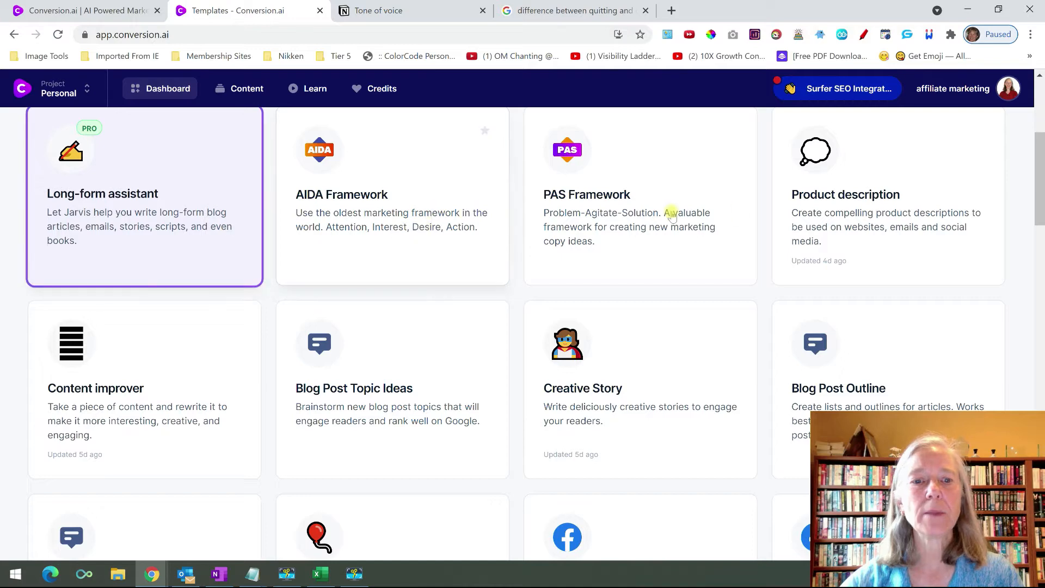
scroll(800, 294, "down", 1)
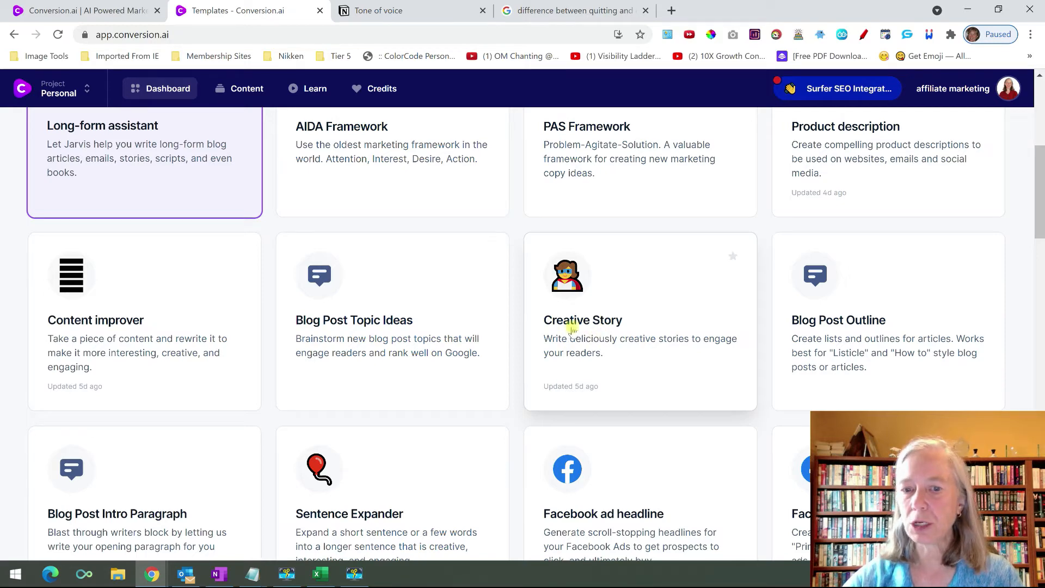
scroll(584, 333, "down", 1)
scroll(583, 331, "down", 3)
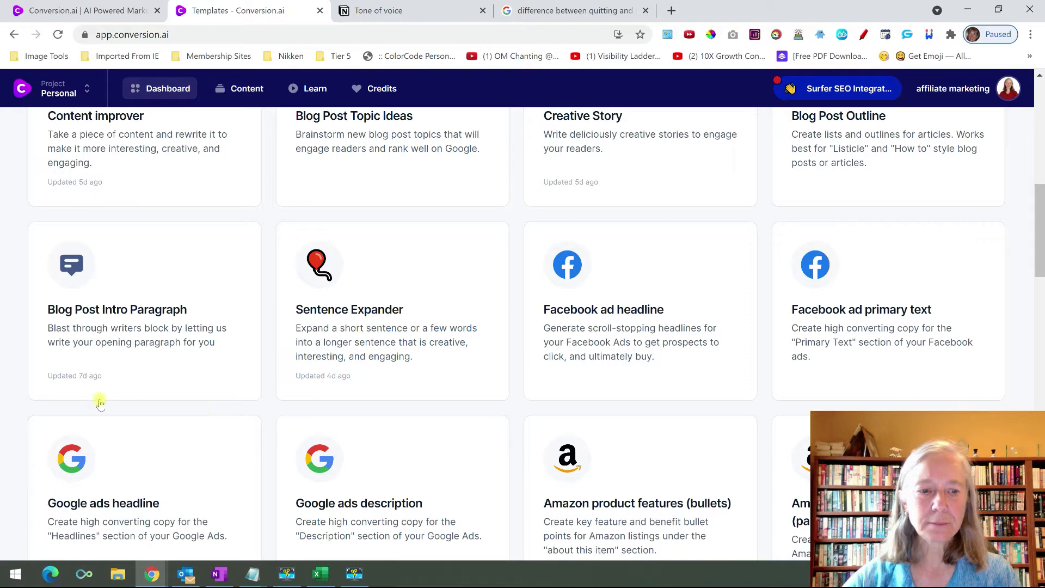
scroll(492, 410, "down", 2)
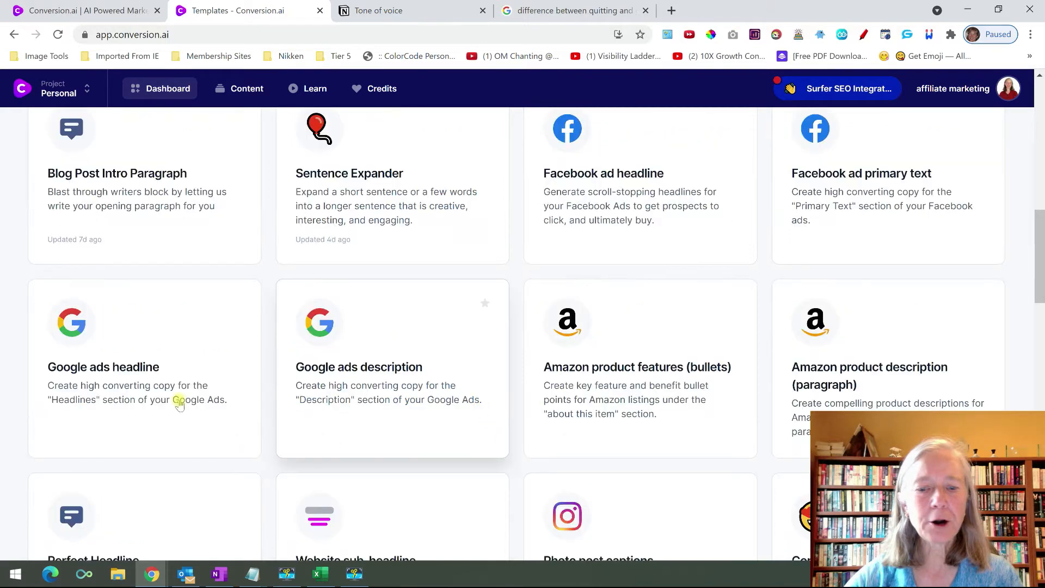
scroll(171, 430, "down", 2)
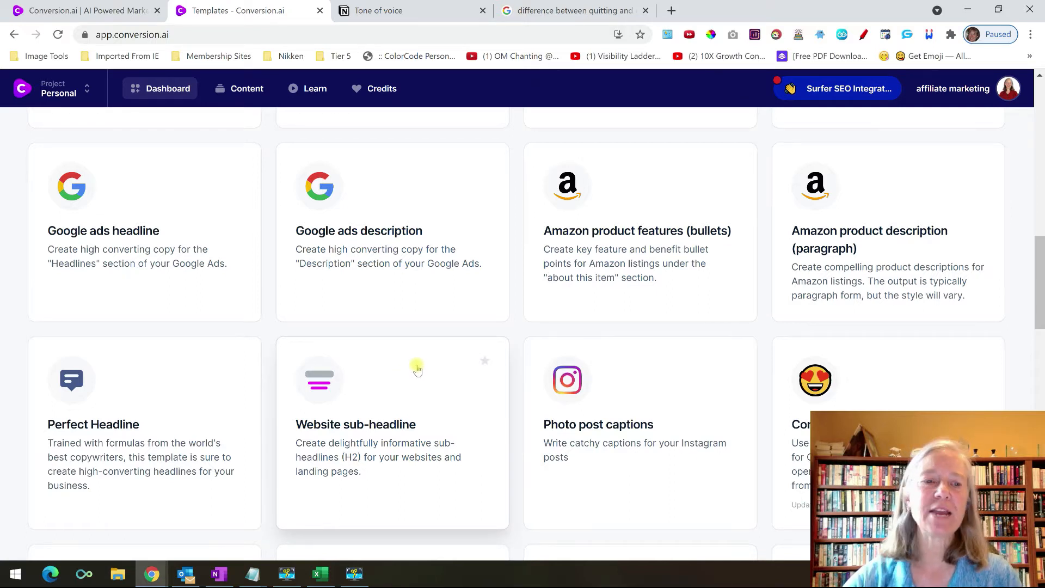
scroll(417, 369, "up", 10)
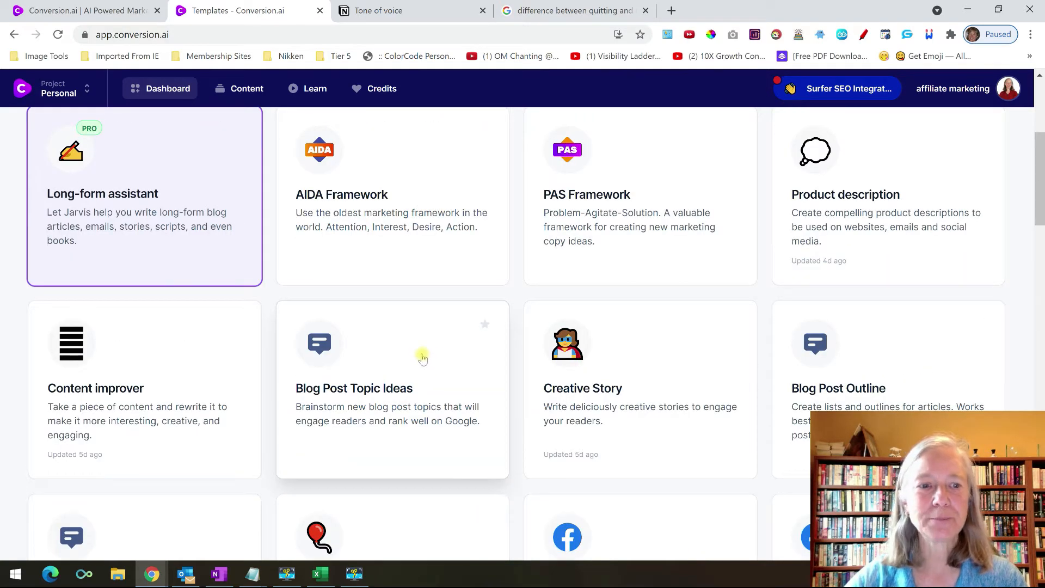
Start a new long-form assistant document and describe its content as "what is the difference between quitting and giving up"
left_click(136, 214)
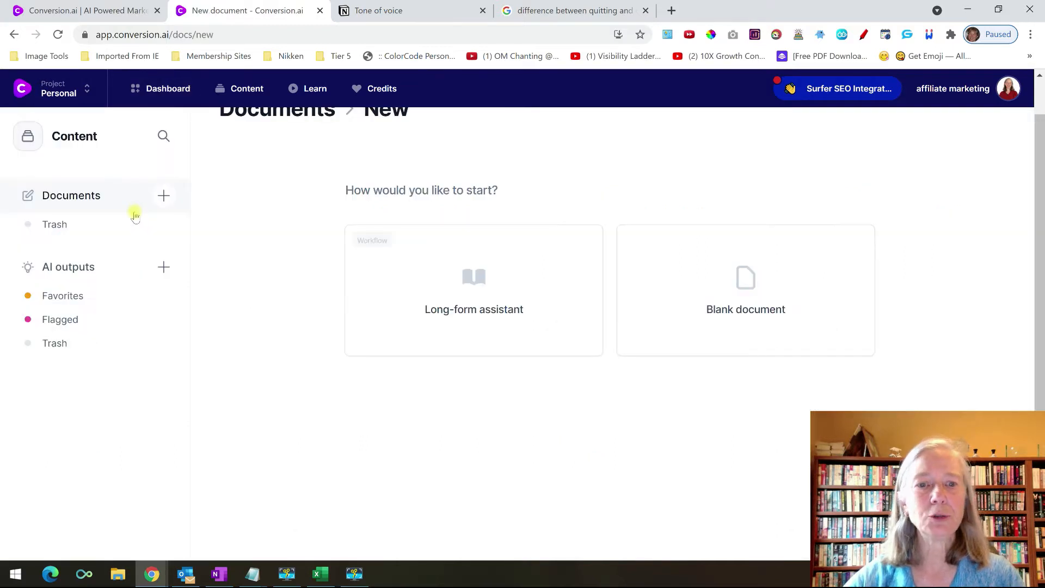
left_click(456, 278)
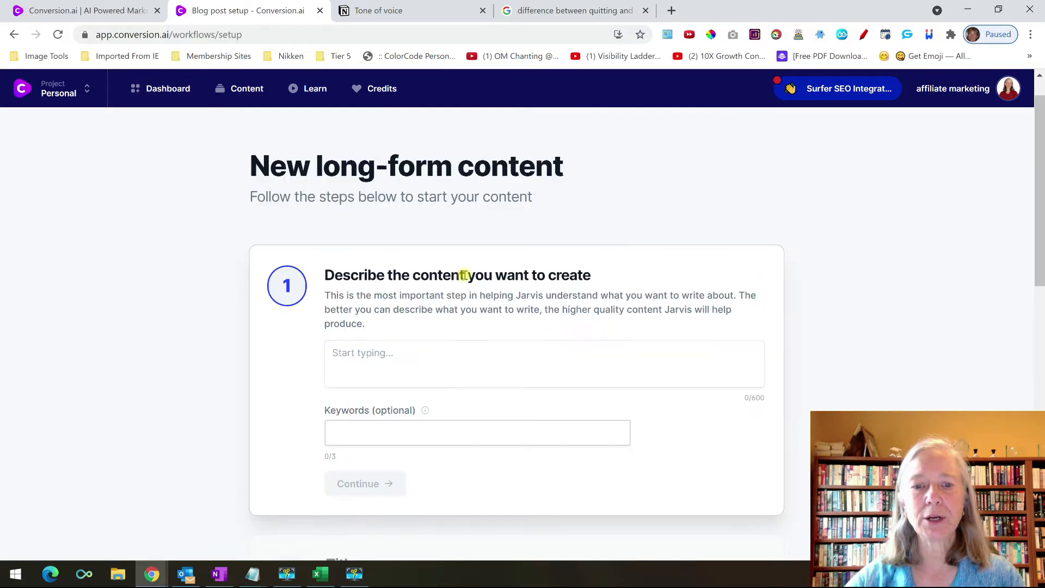
scroll(382, 378, "down", 2)
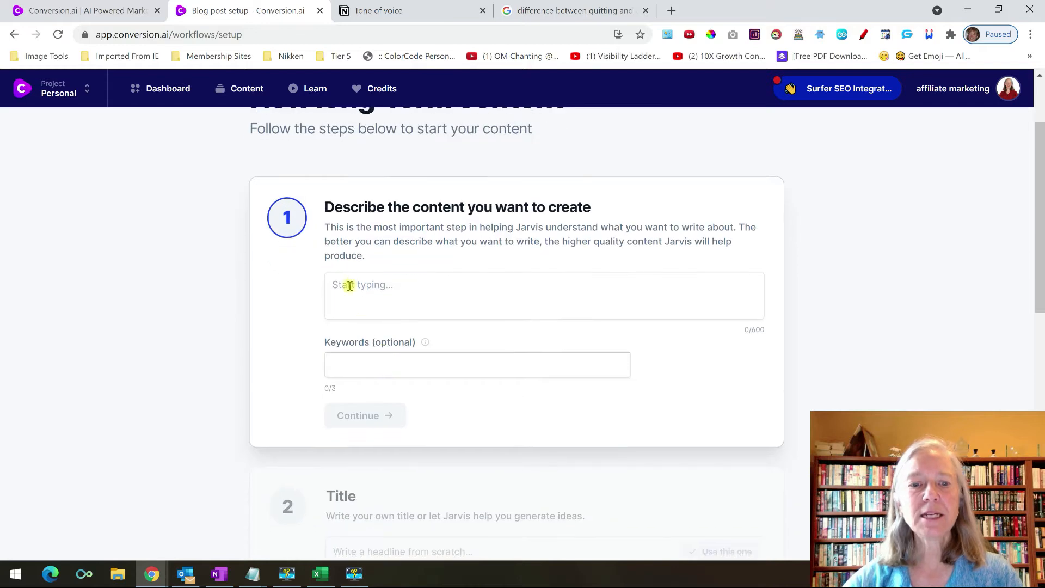
left_click(349, 285)
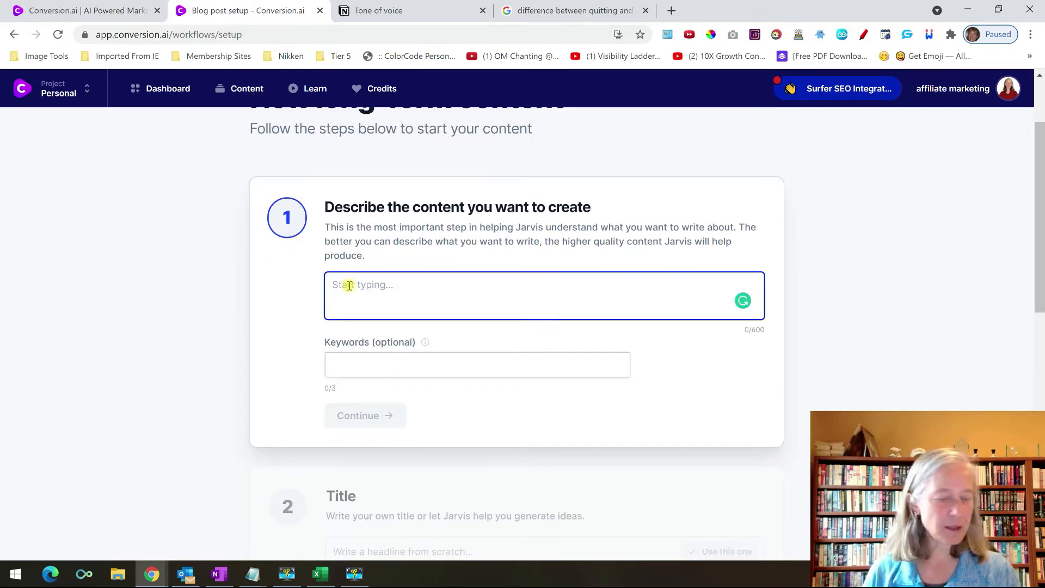
type("what is the diffe")
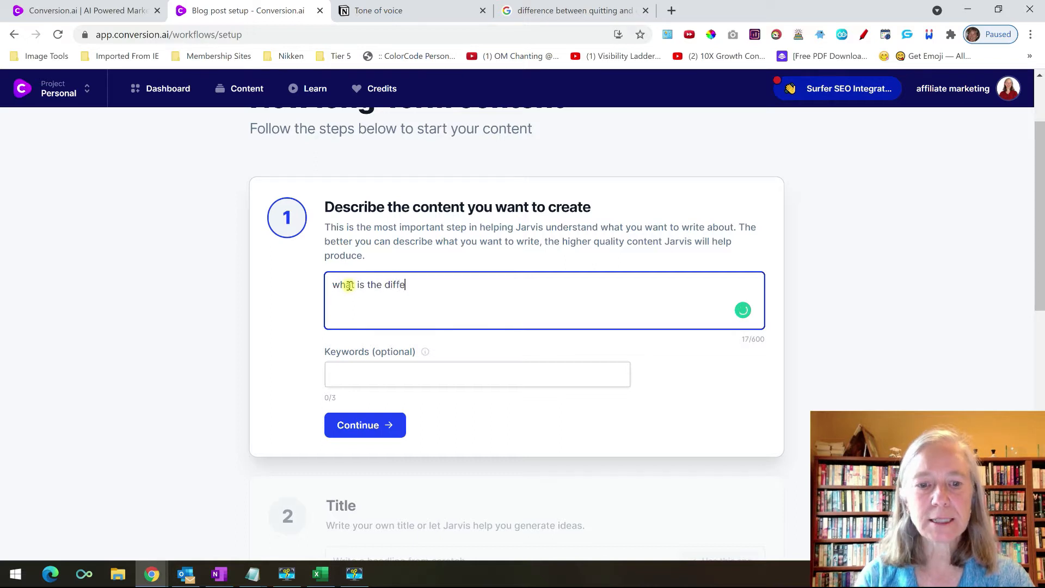
type("rence bet")
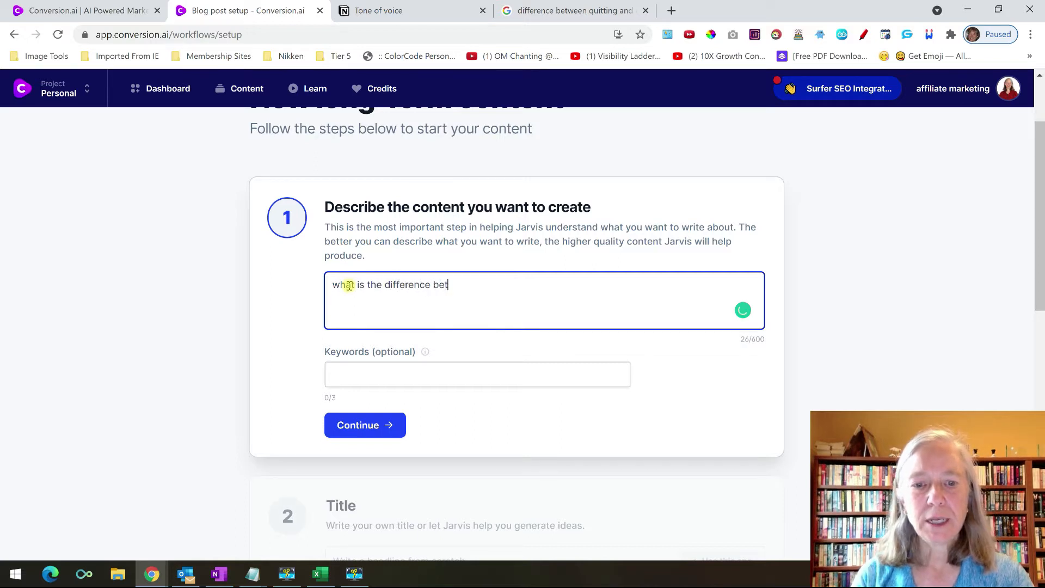
type("ween quiting and giving up")
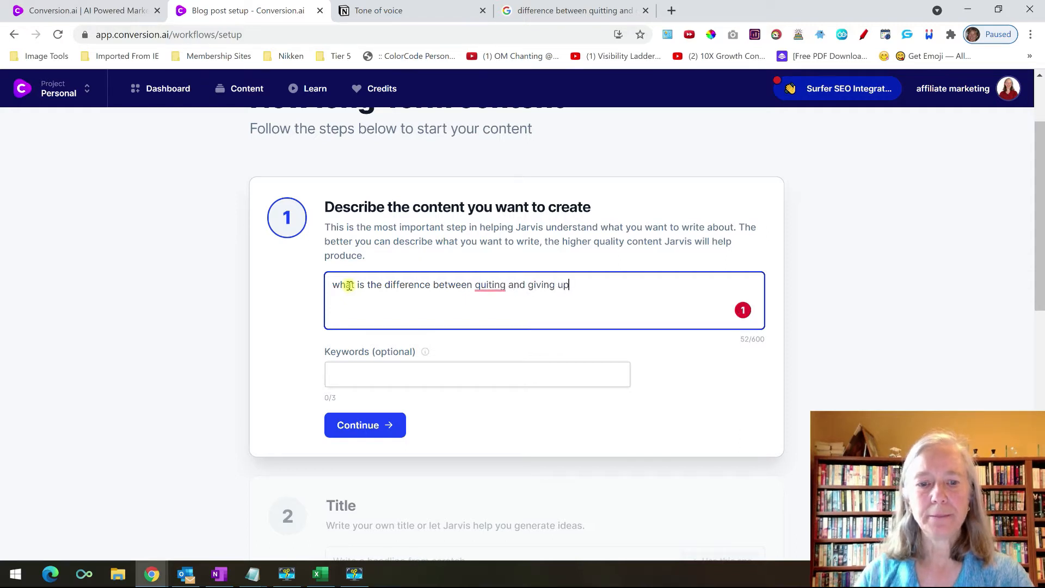
mouse_move(492, 283)
left_click(492, 306)
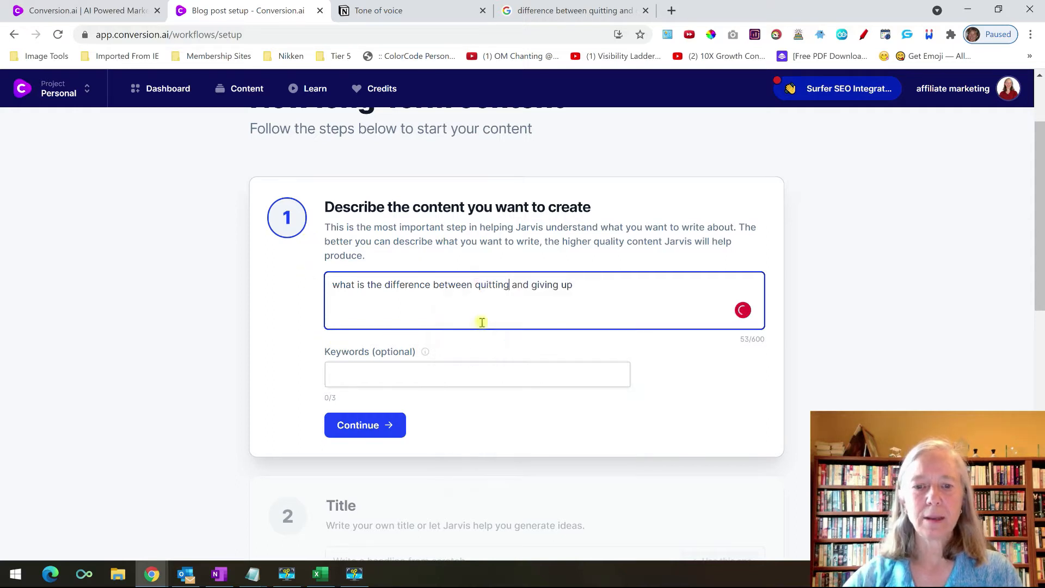
left_click(388, 437)
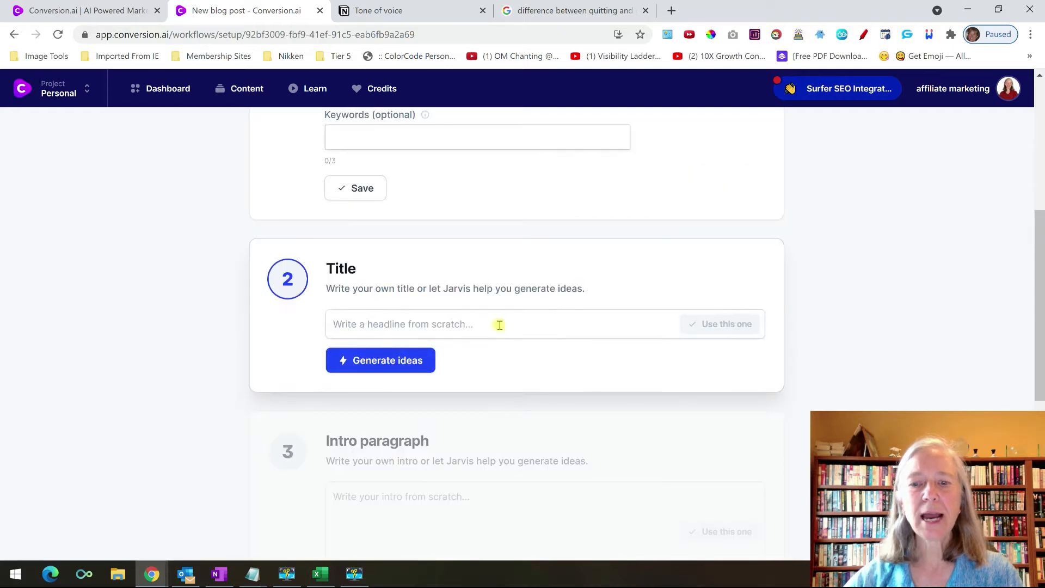
Generate title ideas and use "Giving Up Isn't the Same as Quitting" as the title
left_click(378, 362)
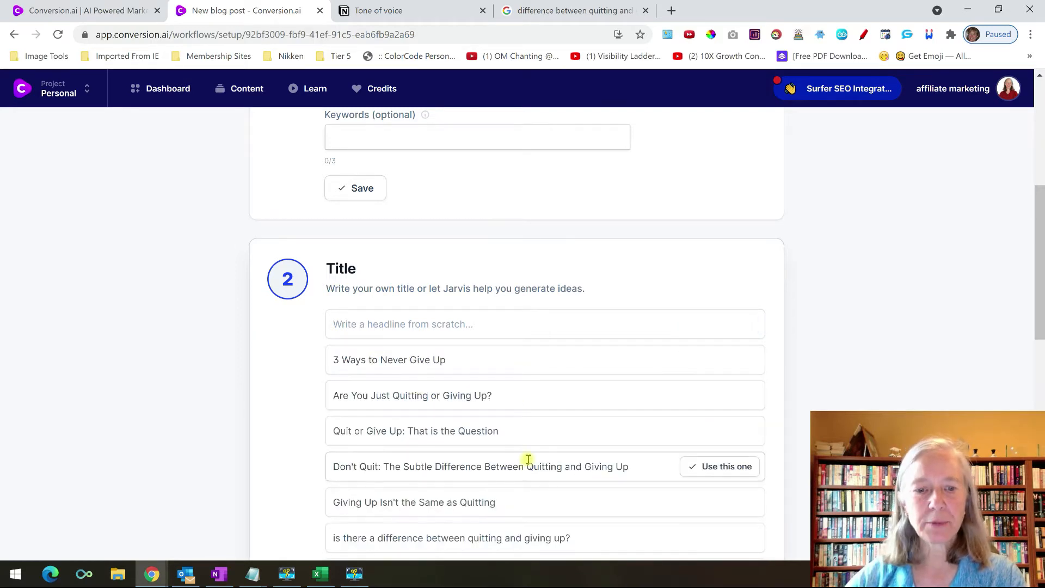
scroll(527, 457, "down", 1)
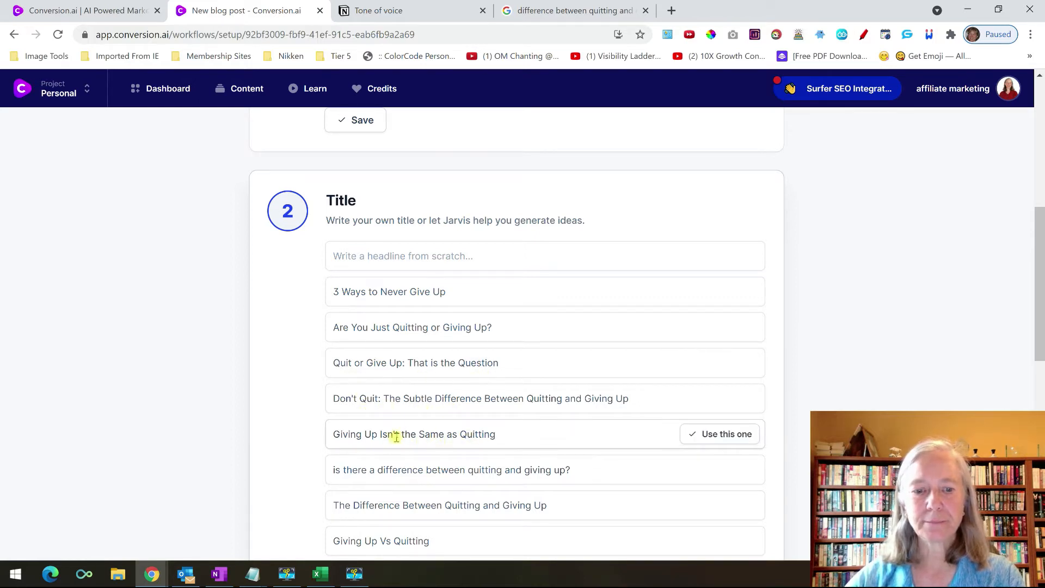
scroll(460, 424, "down", 1)
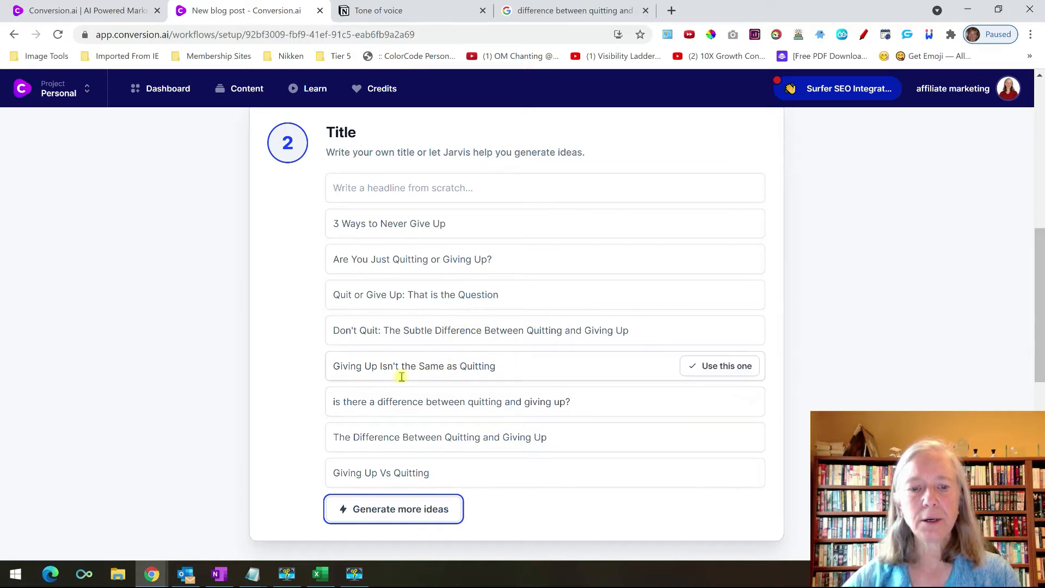
left_click(718, 367)
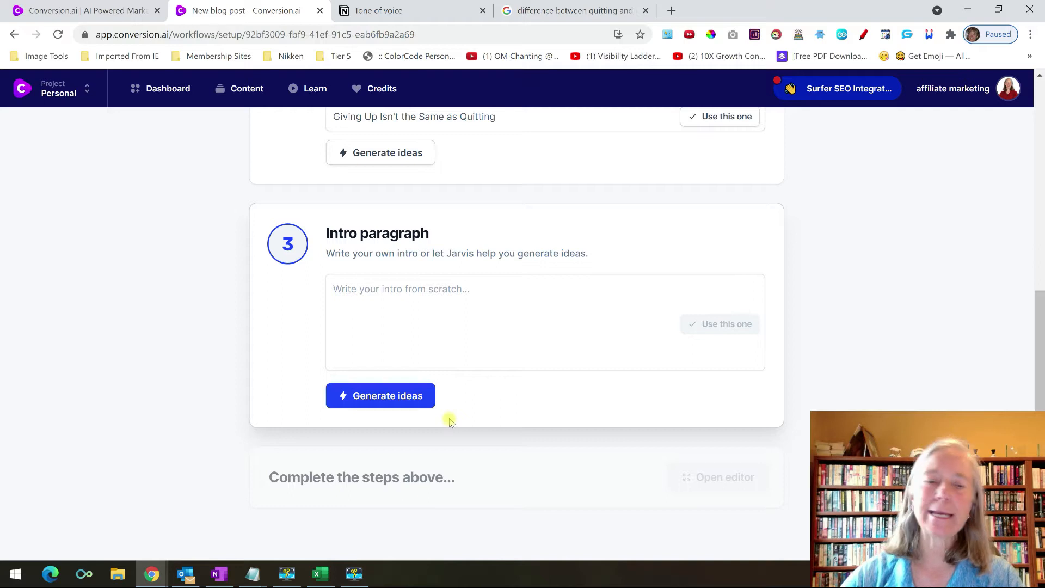
Use the generated intro paragraph beginning "Giving up is never the same as quitting" and open the document in the editor
left_click(403, 396)
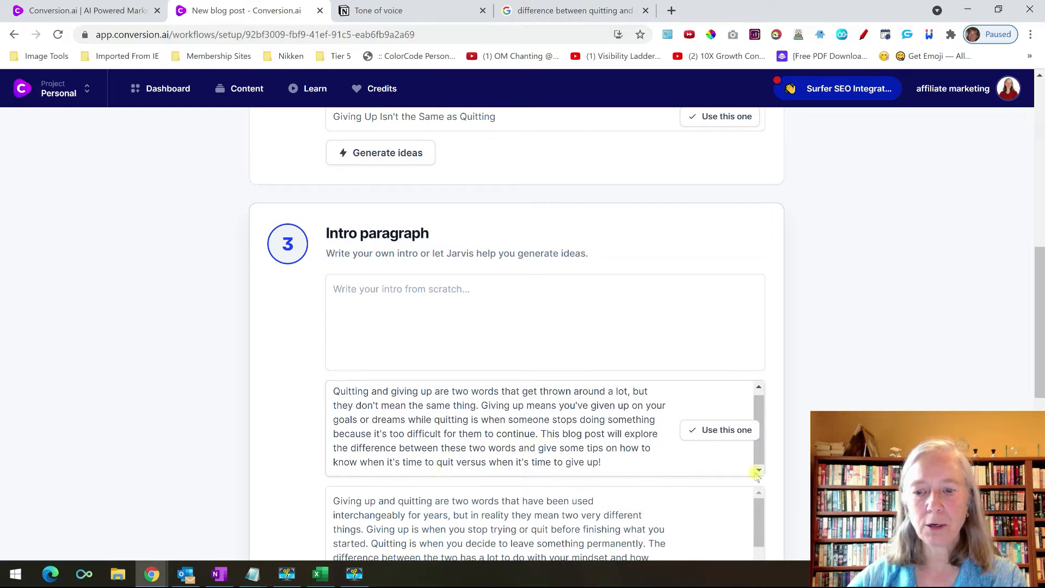
left_click_drag(1037, 302, 1040, 400)
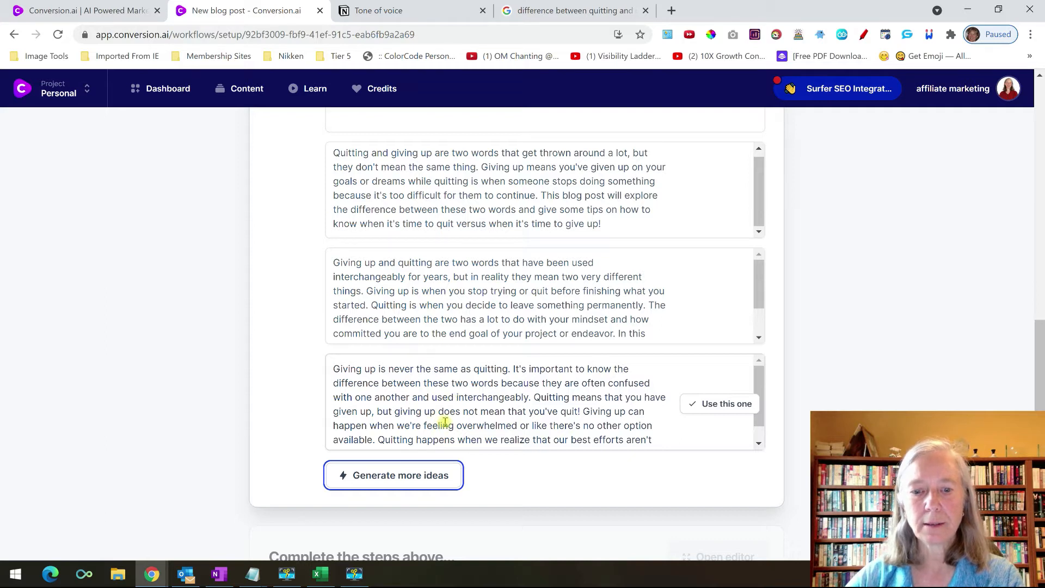
mouse_move(675, 419)
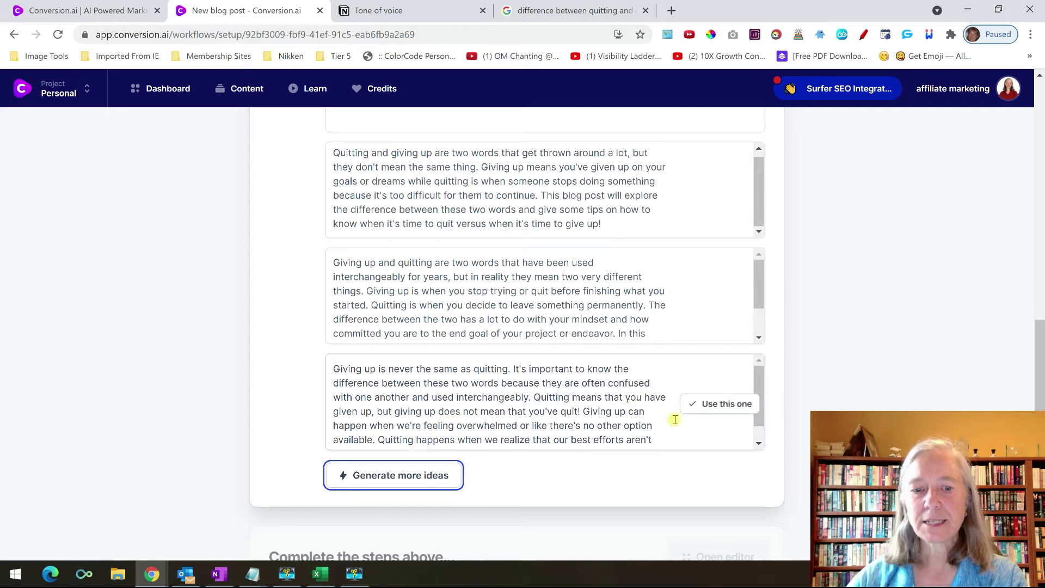
left_click(708, 404)
scroll(700, 408, "down", 4)
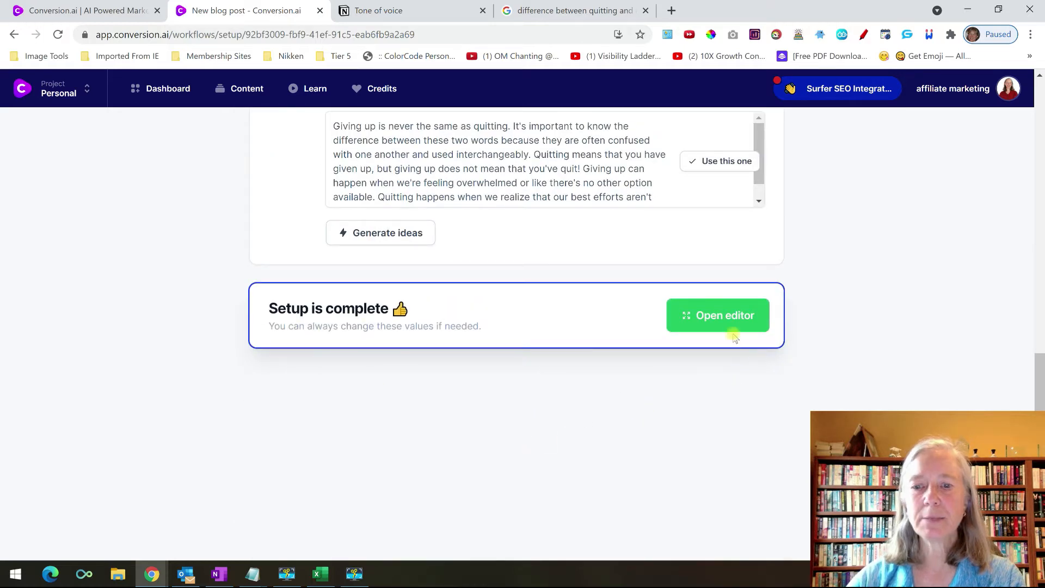
left_click(726, 320)
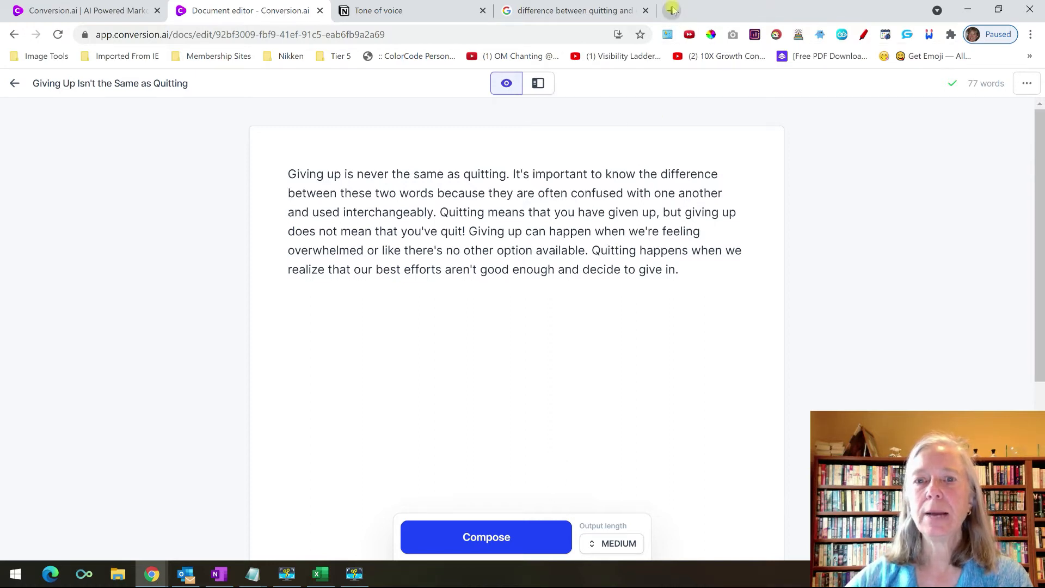
Switch to the Google results for "difference between quitting and giving up" and review the People also ask questions and answers
left_click(538, 12)
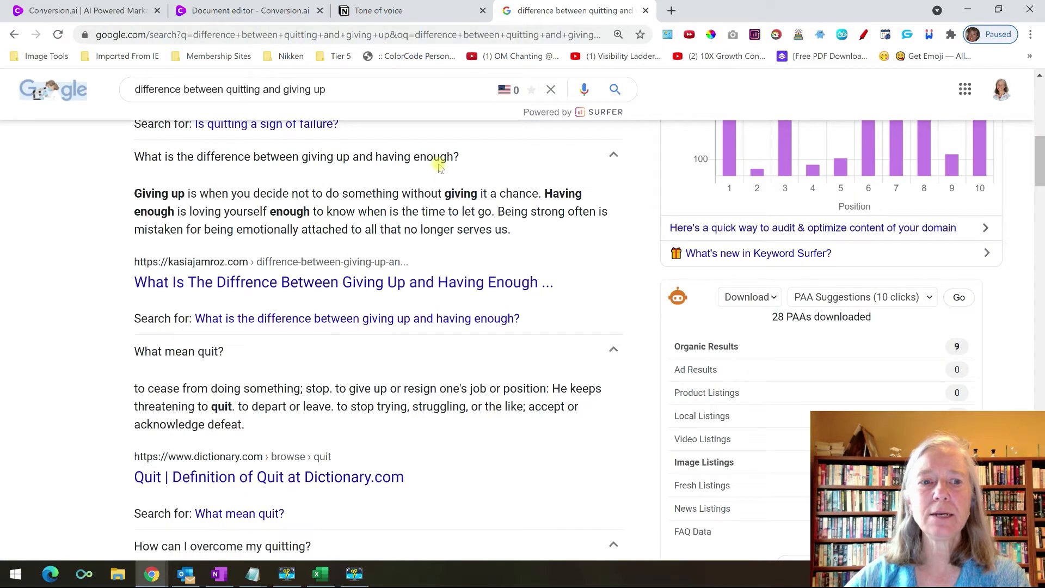
scroll(381, 174, "up", 4)
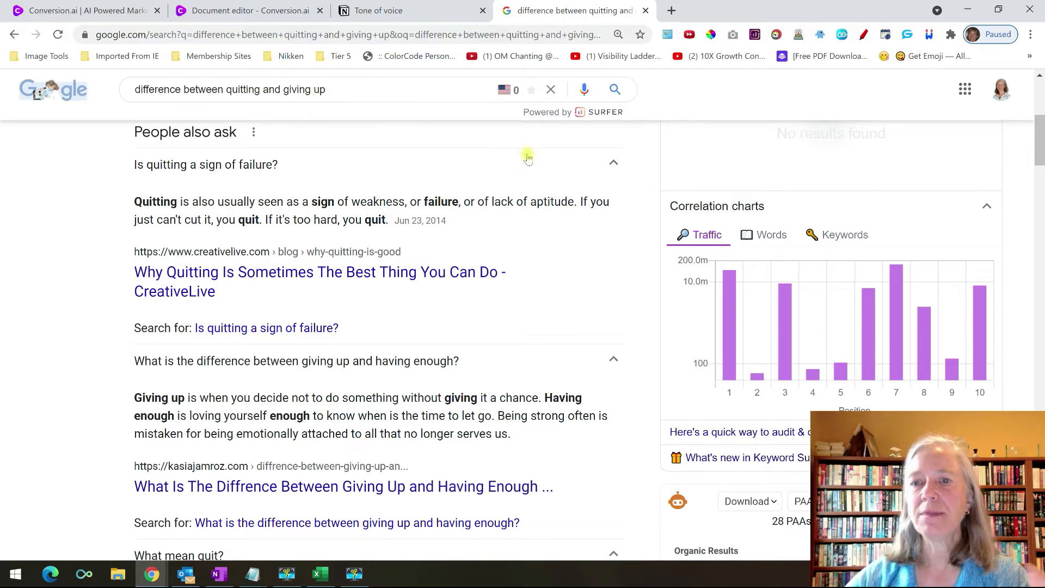
scroll(652, 165, "down", 2)
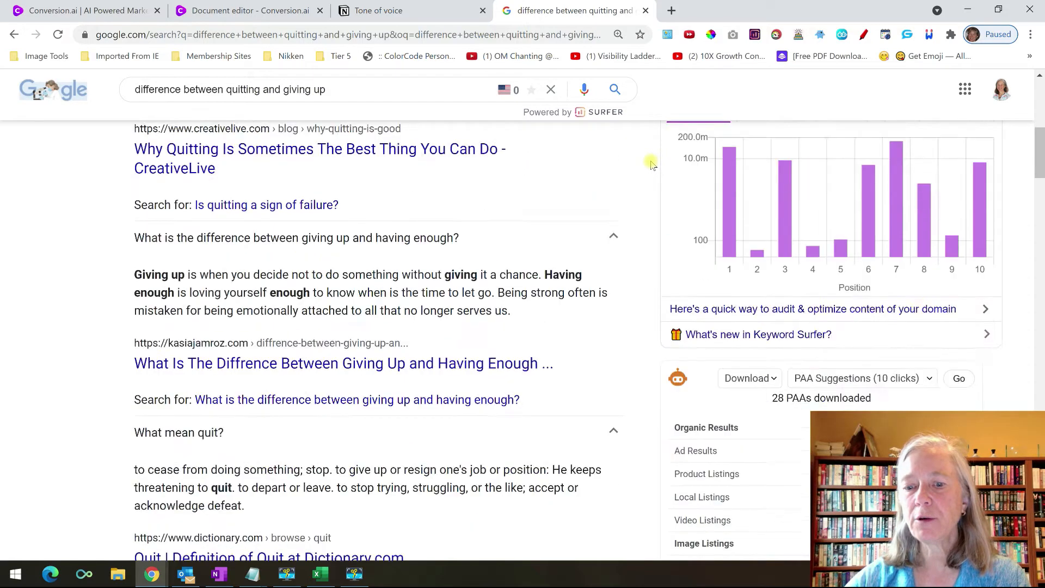
scroll(652, 165, "down", 1)
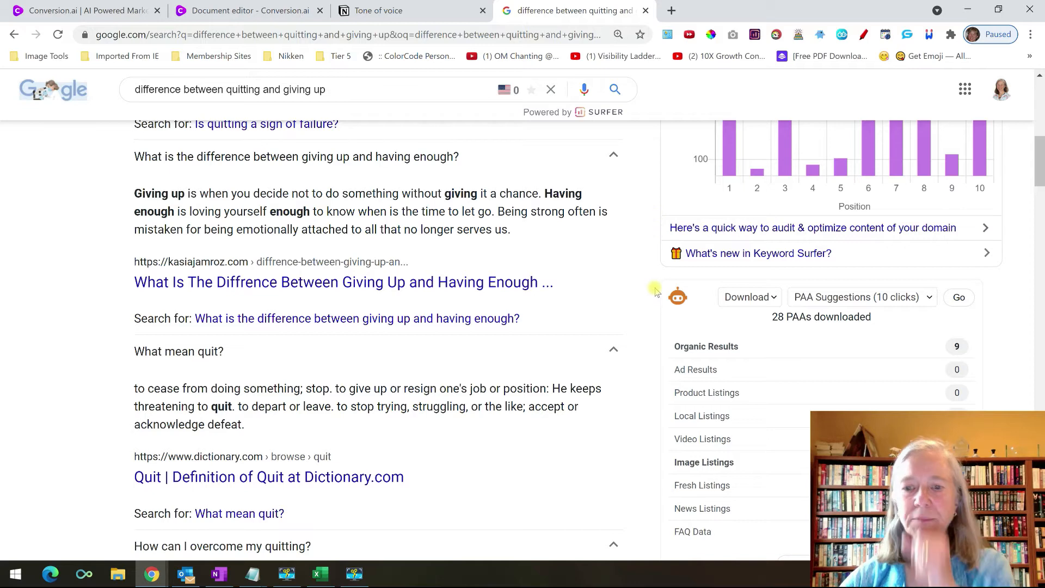
scroll(655, 290, "down", 1)
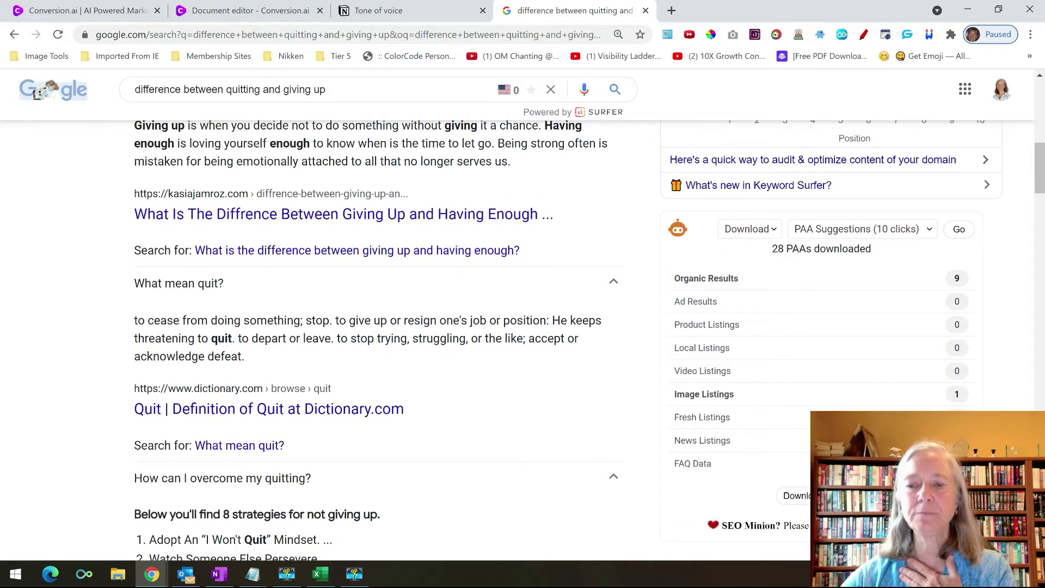
scroll(611, 518, "down", 1)
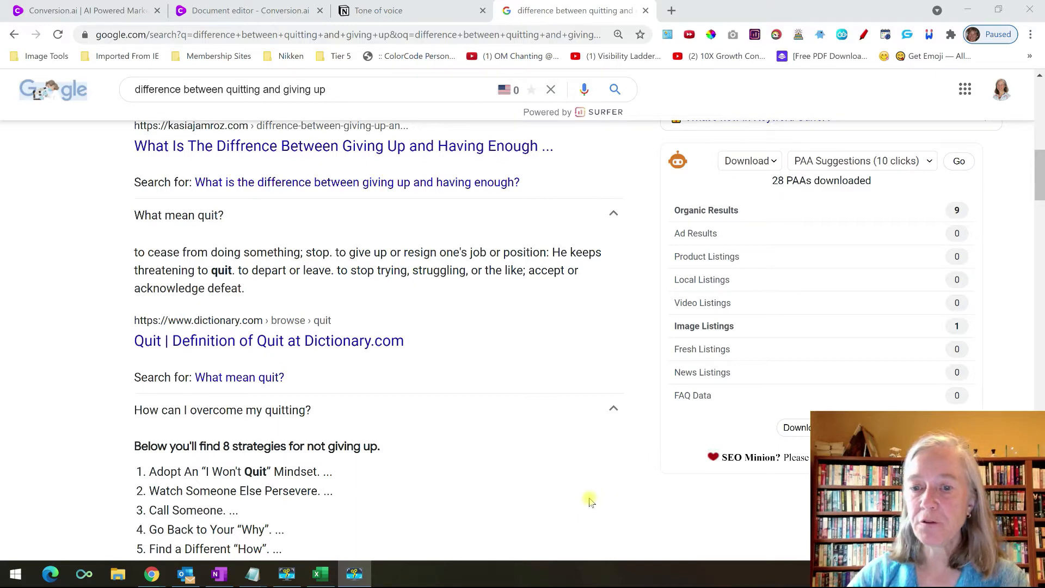
scroll(621, 498, "up", 1)
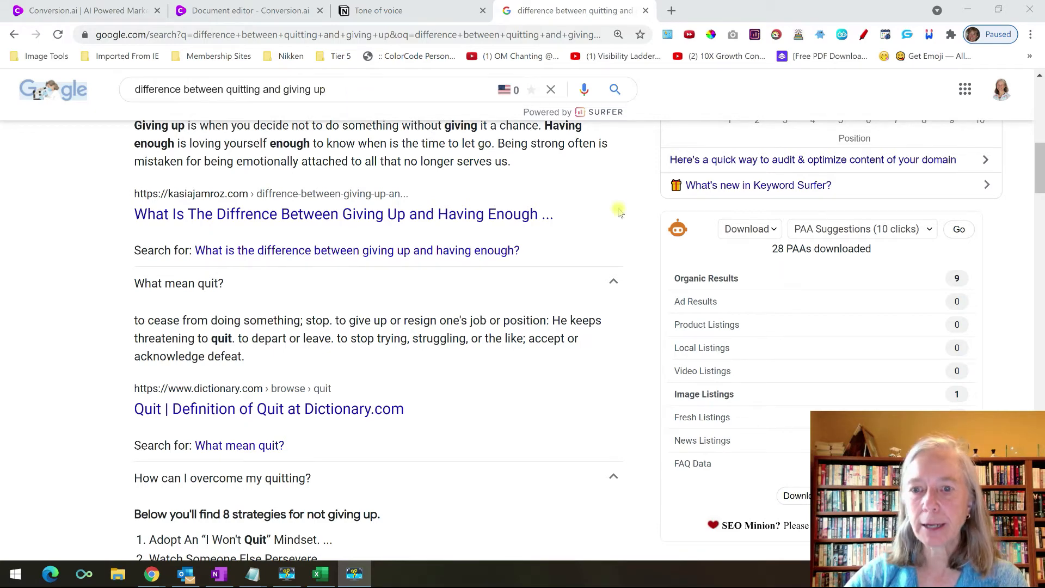
Look through the SEO Minion export options beside the Google results and choose PAA Suggestions (10 clicks)
scroll(758, 226, "down", 1)
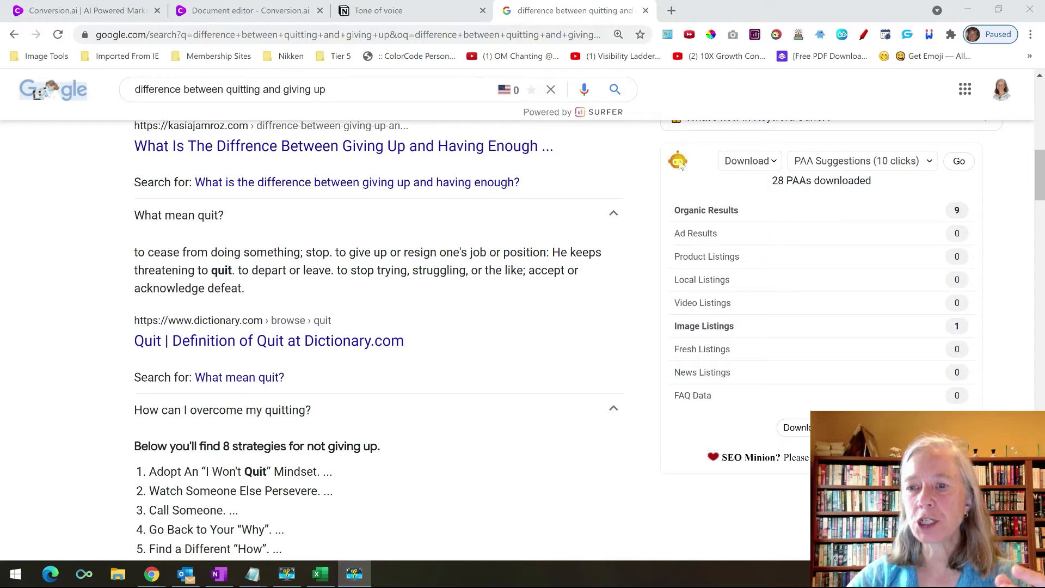
left_click(929, 161)
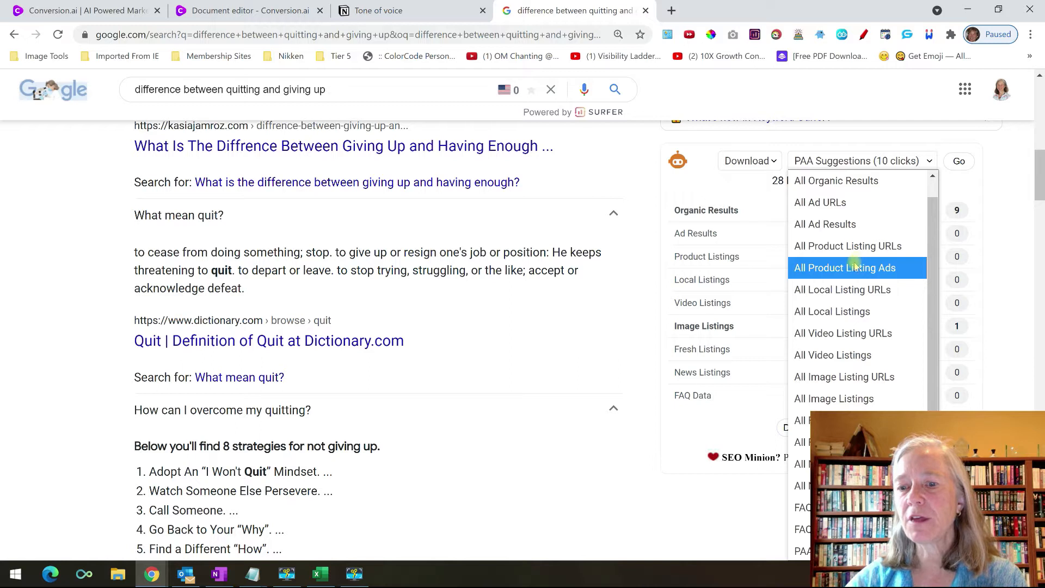
scroll(852, 278, "down", 2)
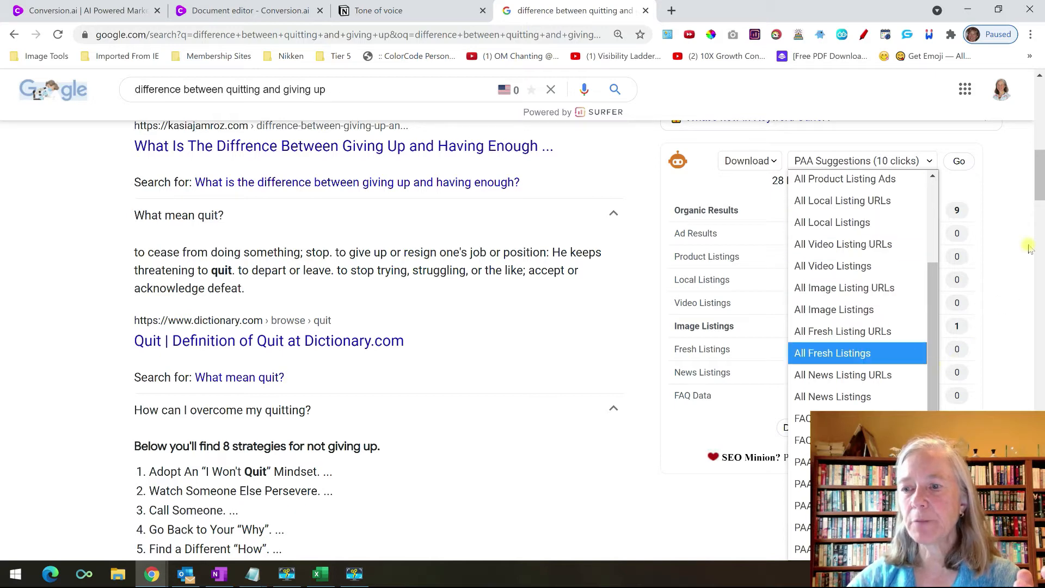
mouse_move(1037, 186)
left_mouse_down()
mouse_move(1038, 203)
mouse_move(1036, 193)
left_mouse_up()
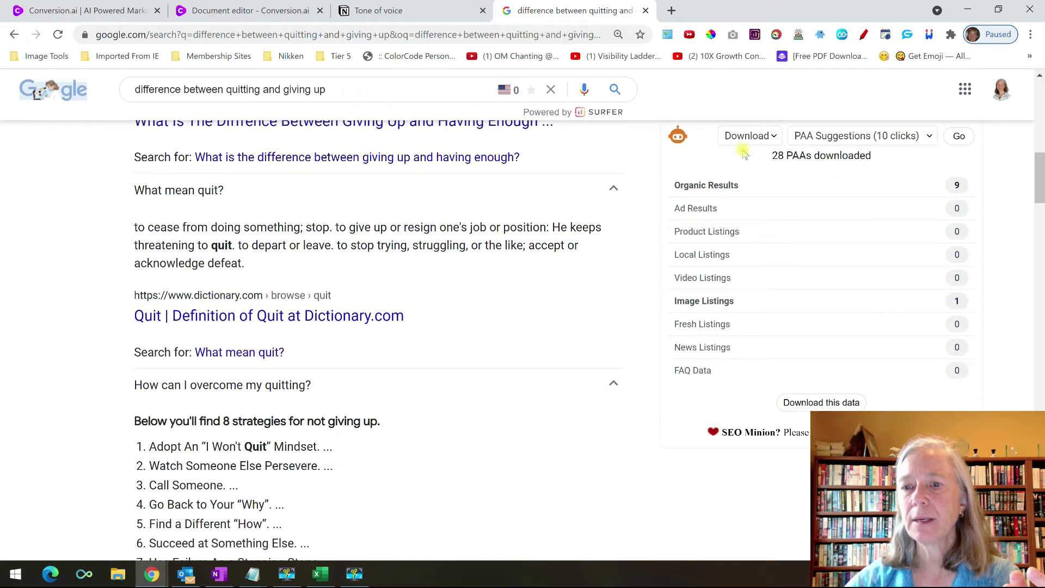
left_click(929, 138)
scroll(857, 262, "down", 2)
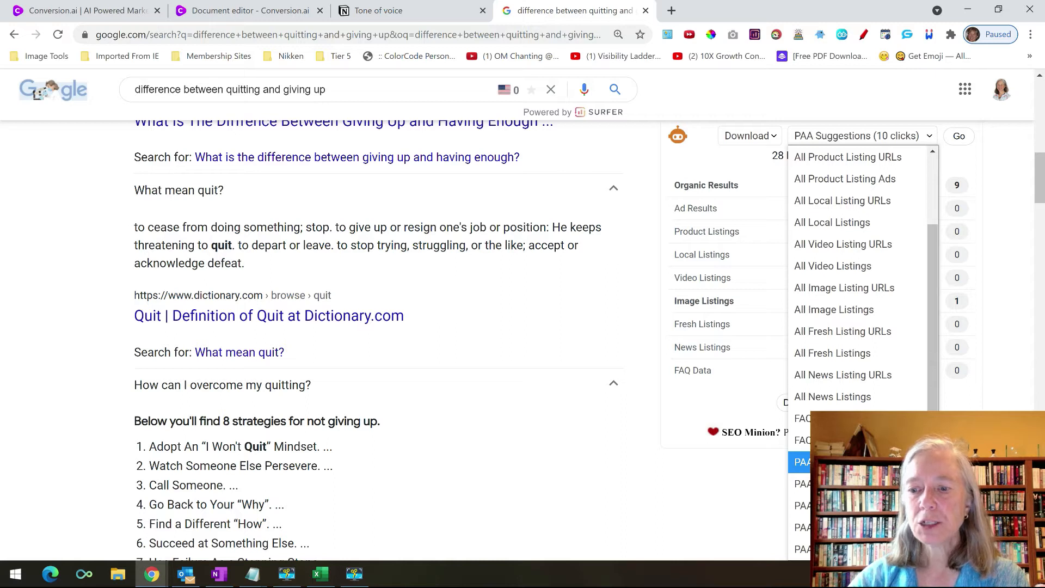
left_click(838, 462)
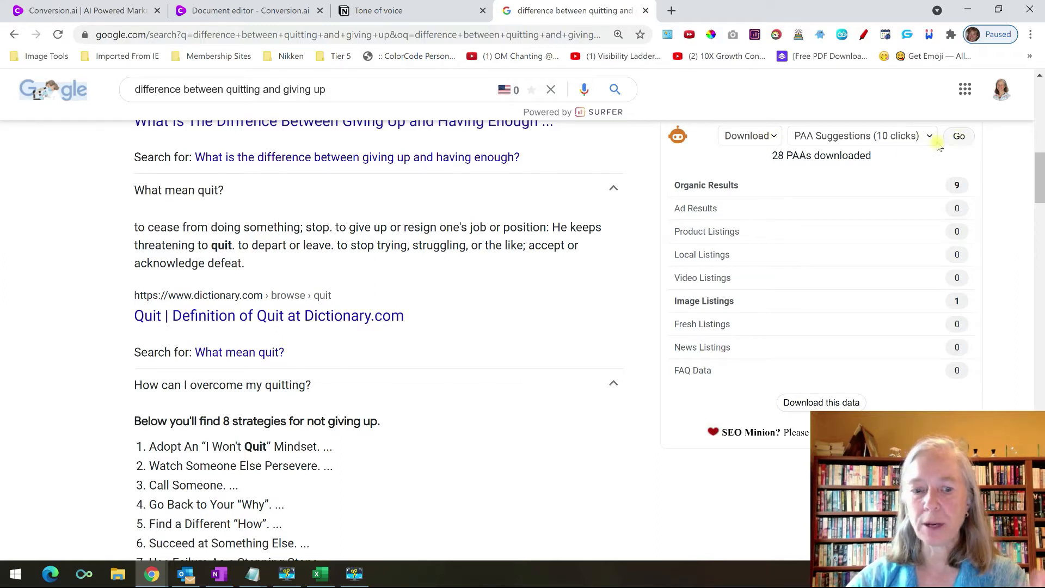
Switch to the downloaded People also ask CSV in Excel and widen the PAA Title column to fit the questions
left_click(330, 581)
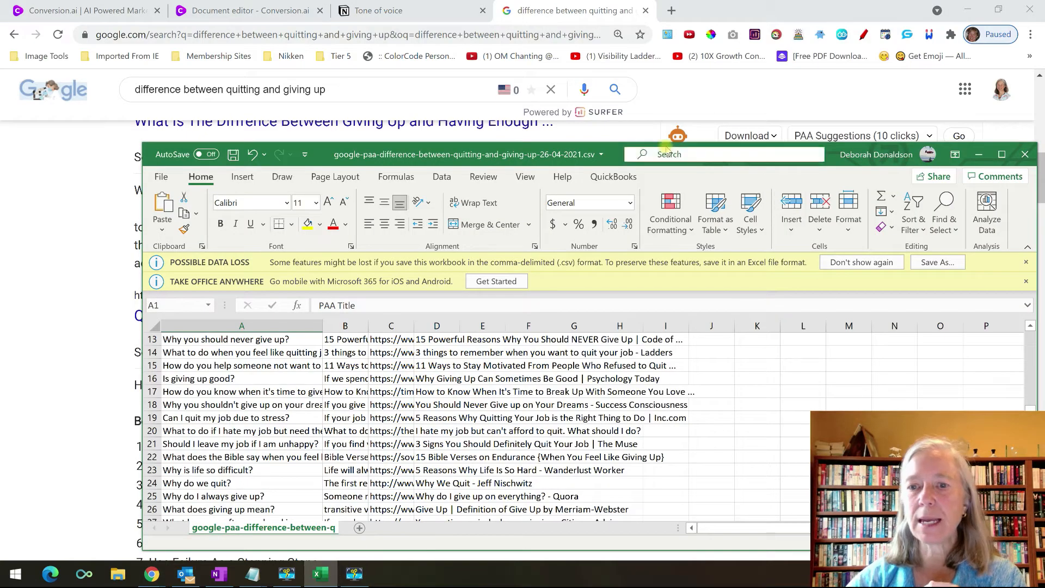
left_click_drag(535, 155, 509, 56)
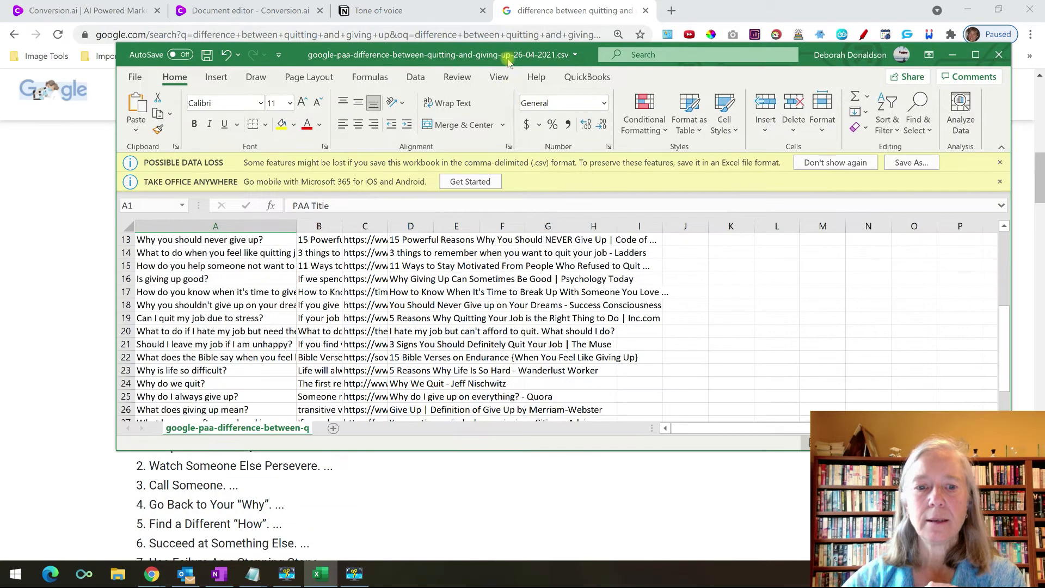
left_click(297, 227)
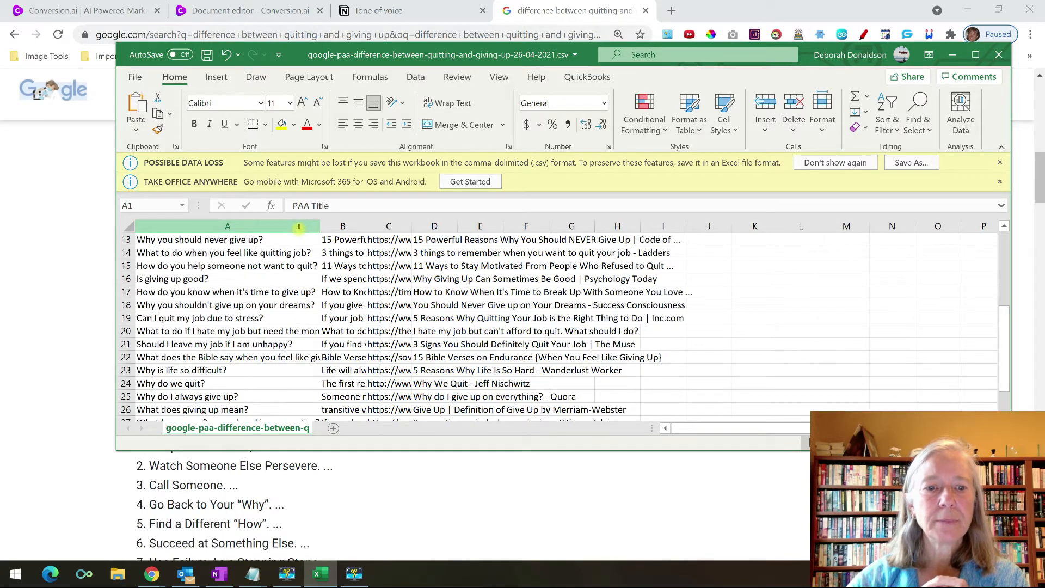
left_click_drag(320, 227, 347, 227)
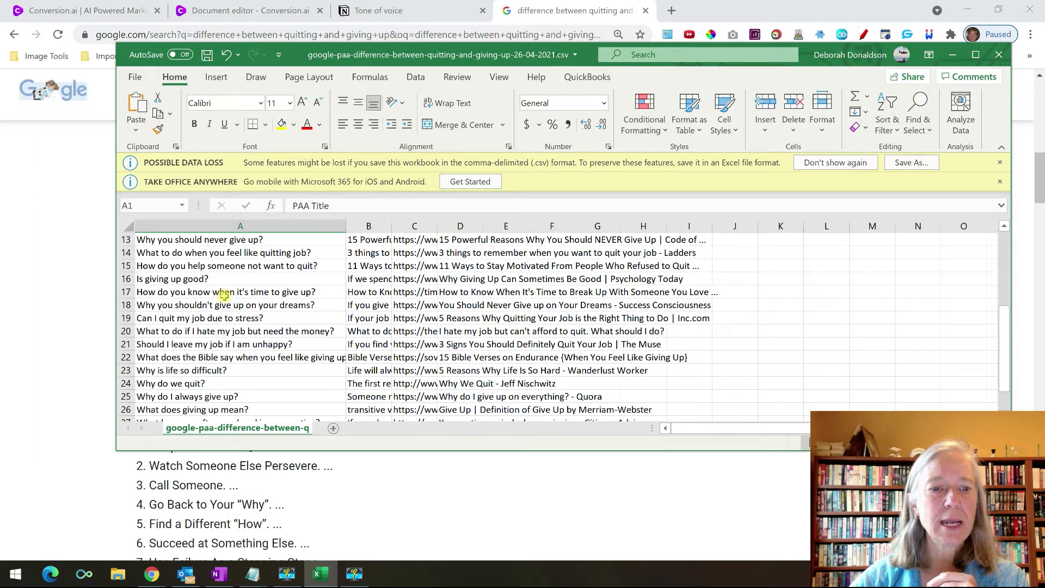
Widen the URL column and review the exported question list from its end back to the first row
scroll(223, 294, "down", 1)
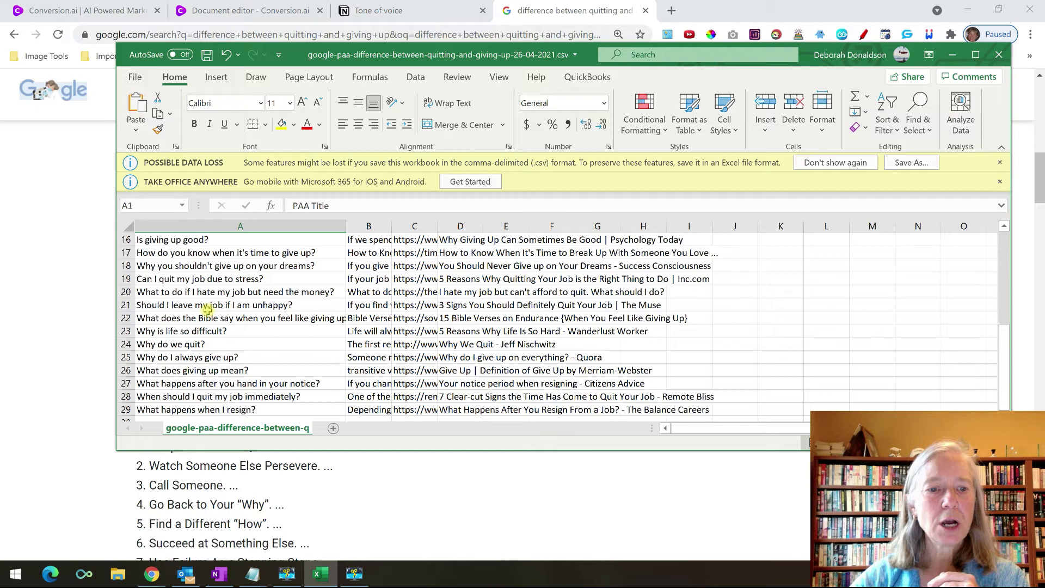
scroll(208, 309, "down", 1)
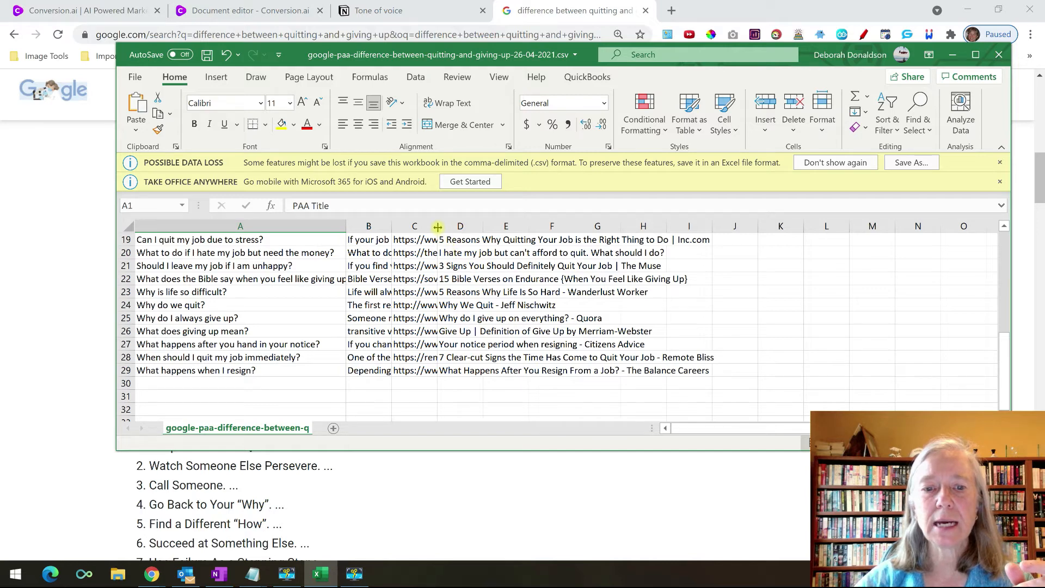
left_click_drag(438, 226, 527, 227)
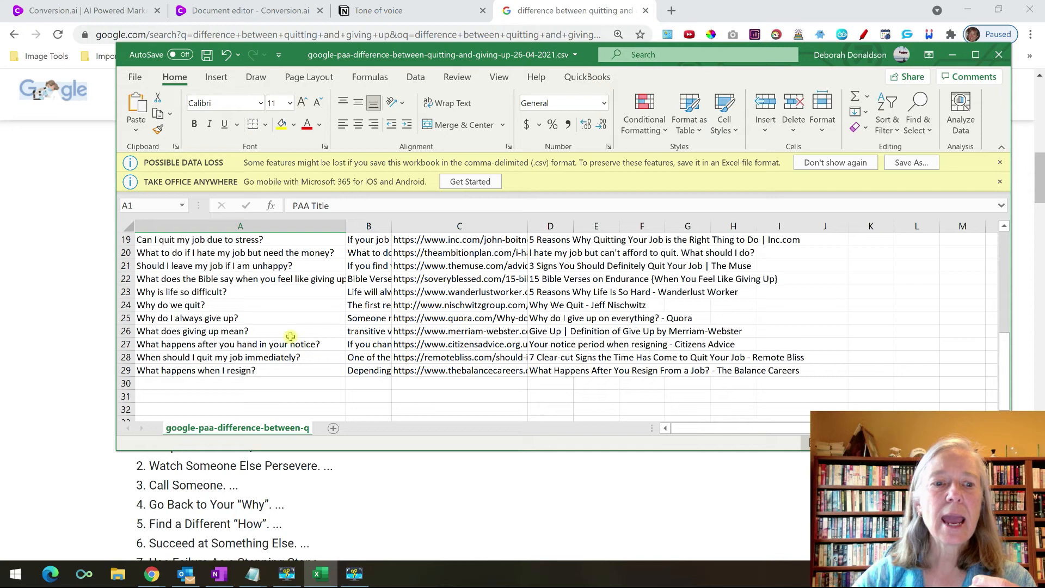
scroll(290, 335, "up", 1)
scroll(290, 335, "up", 1)
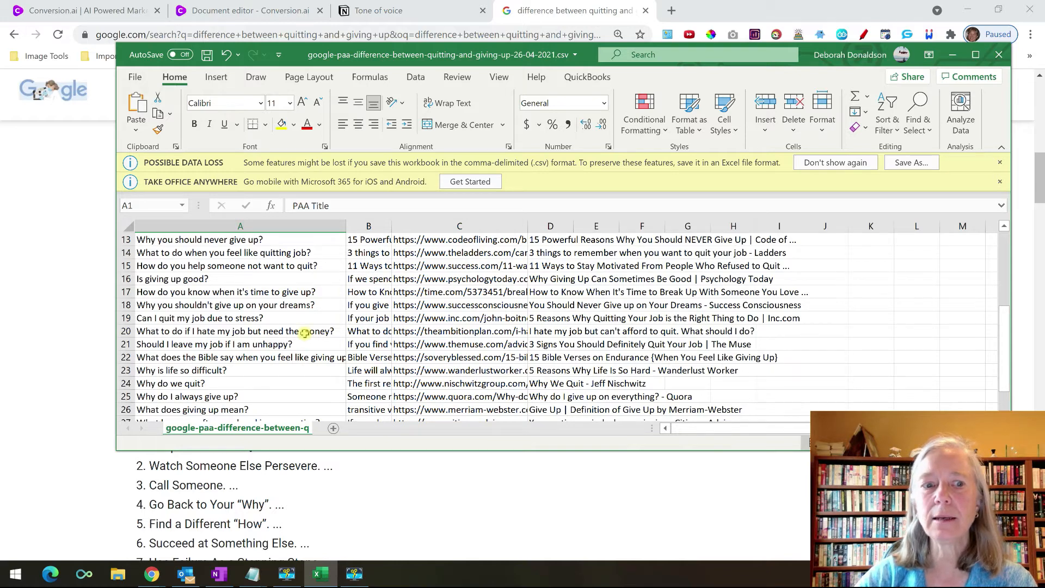
scroll(305, 333, "up", 2)
scroll(305, 333, "up", 2)
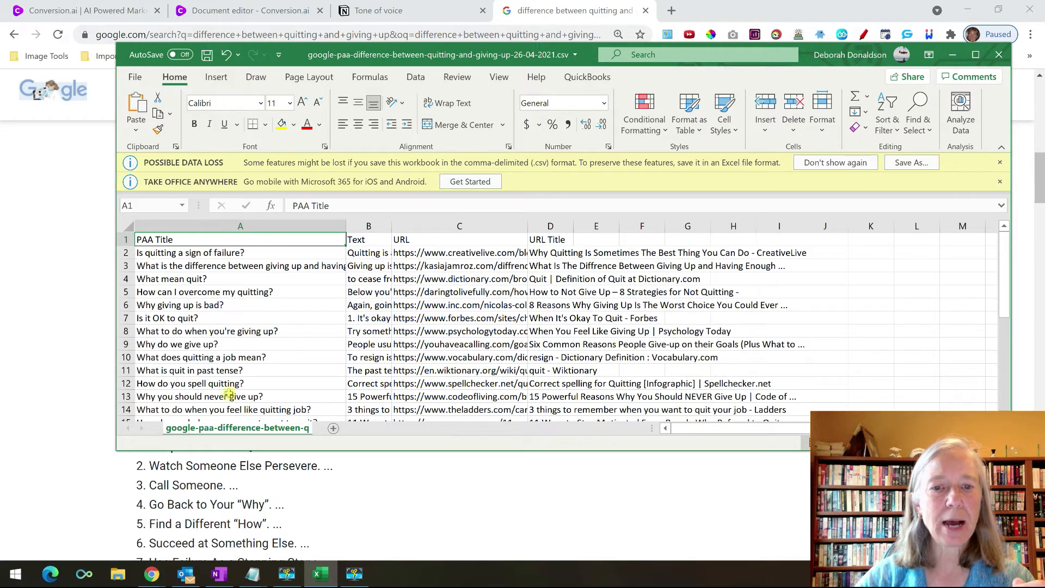
left_click(954, 55)
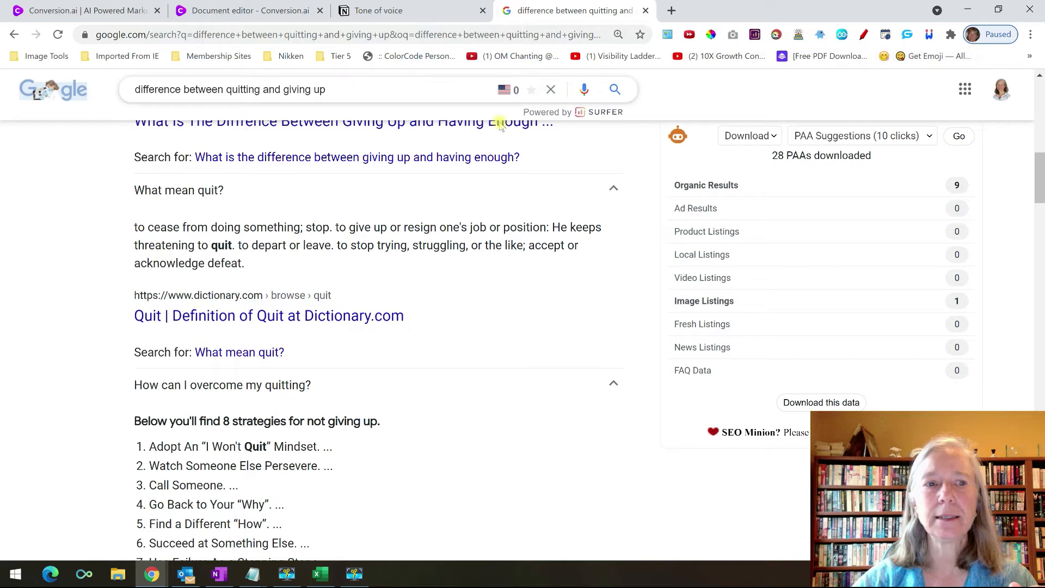
Return to the Conversion.ai document, show the templates beside the text, and compose a paragraph following the intro
left_click(239, 11)
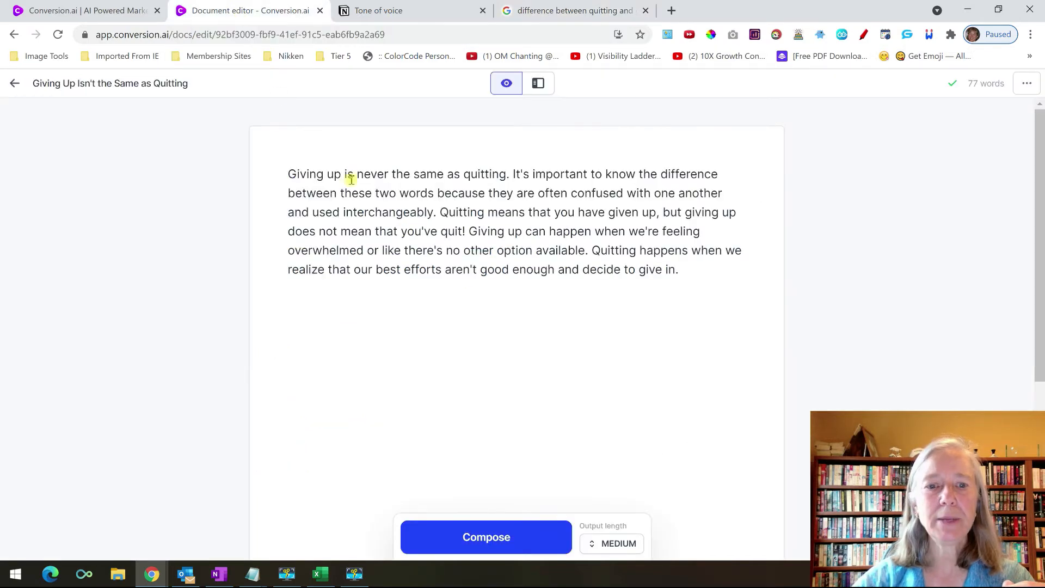
left_click(538, 85)
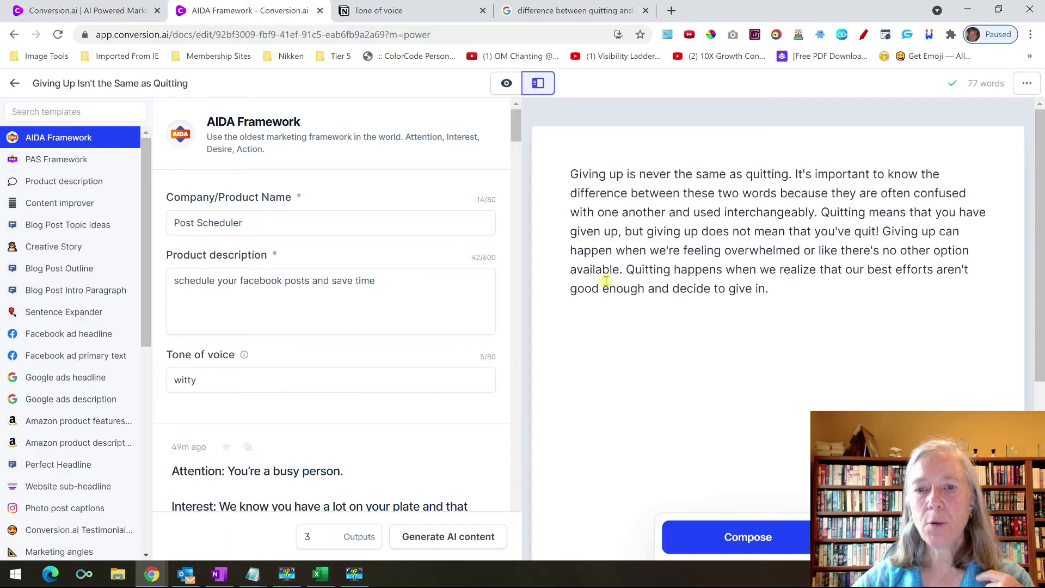
left_click(721, 541)
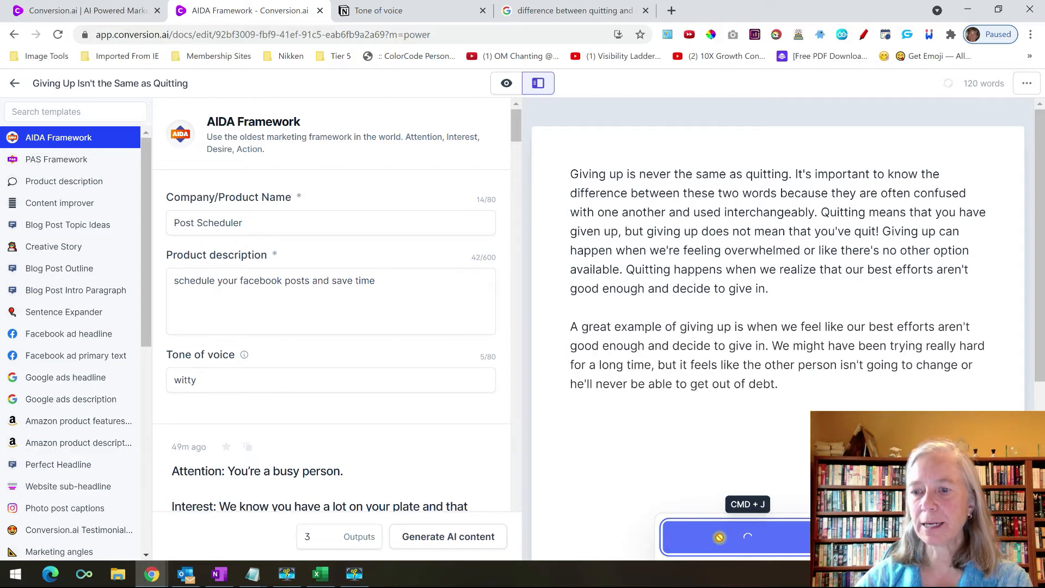
scroll(675, 460, "down", 1)
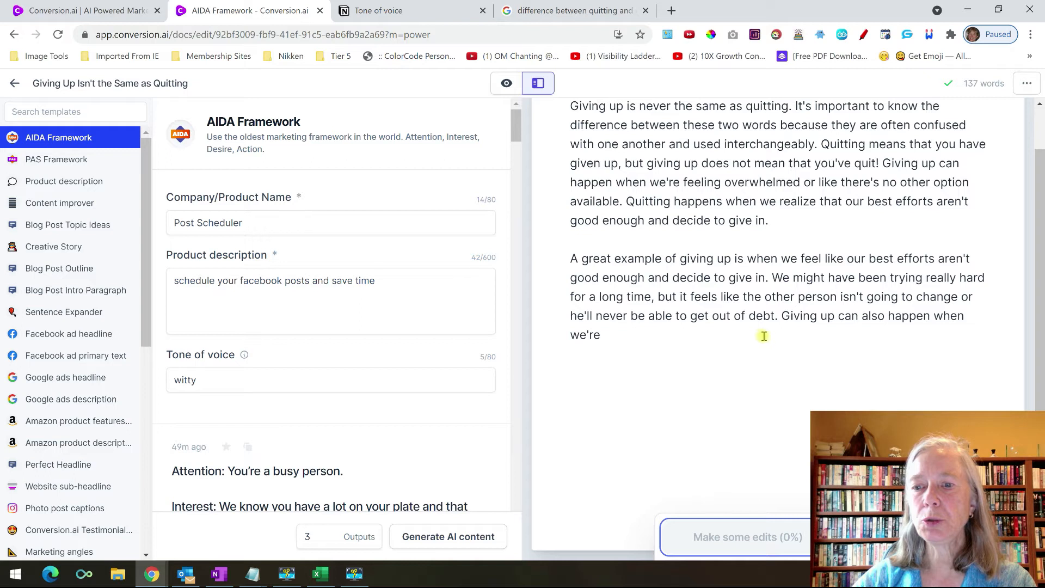
Paste a copy of the second paragraph's ending after "we're", undo it to unlock Compose, and generate the continuation
left_click_drag(772, 278, 791, 327)
key("ctrl+c")
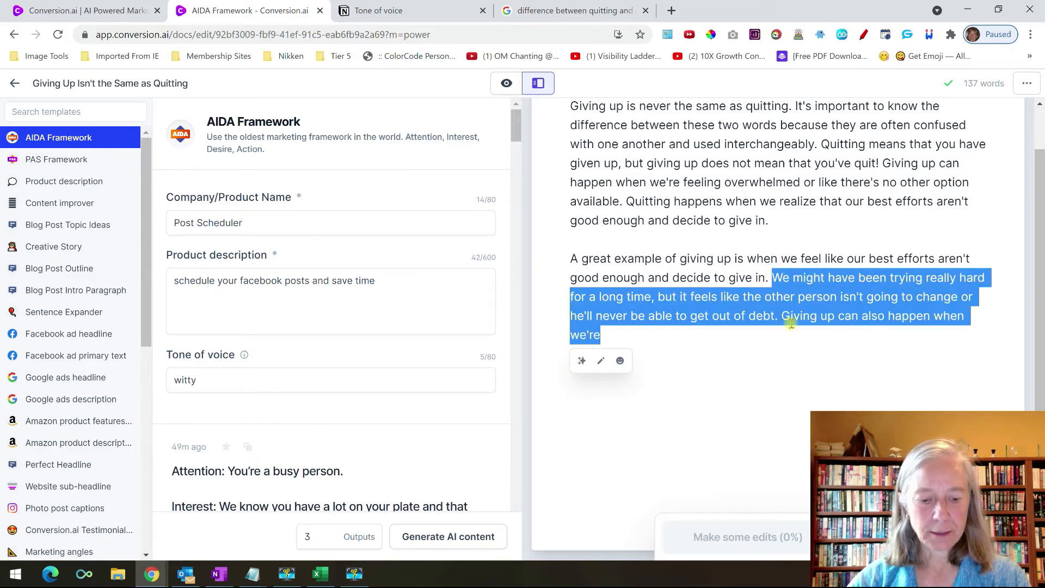
left_click(648, 340)
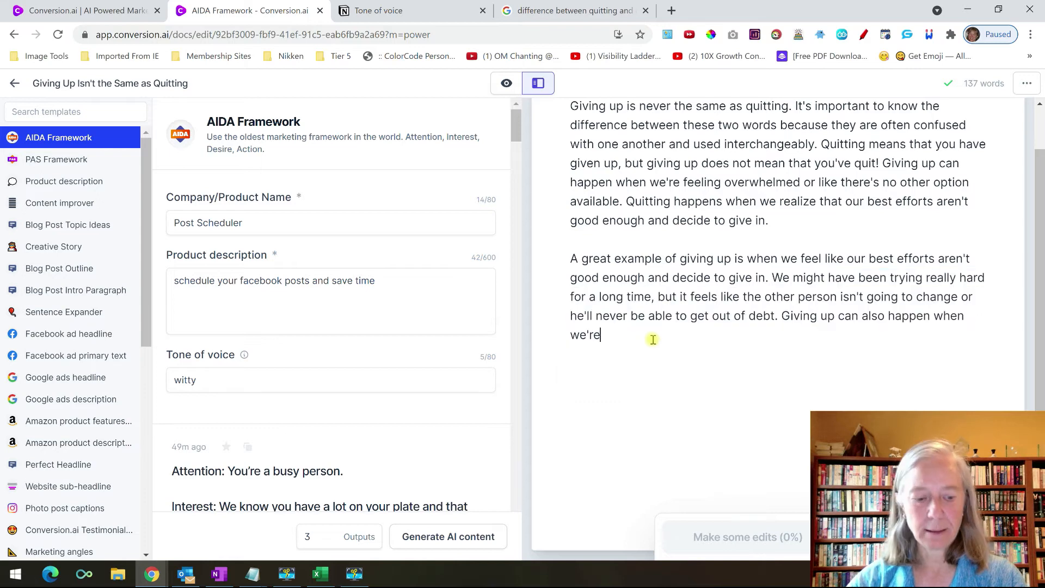
key("ctrl+v")
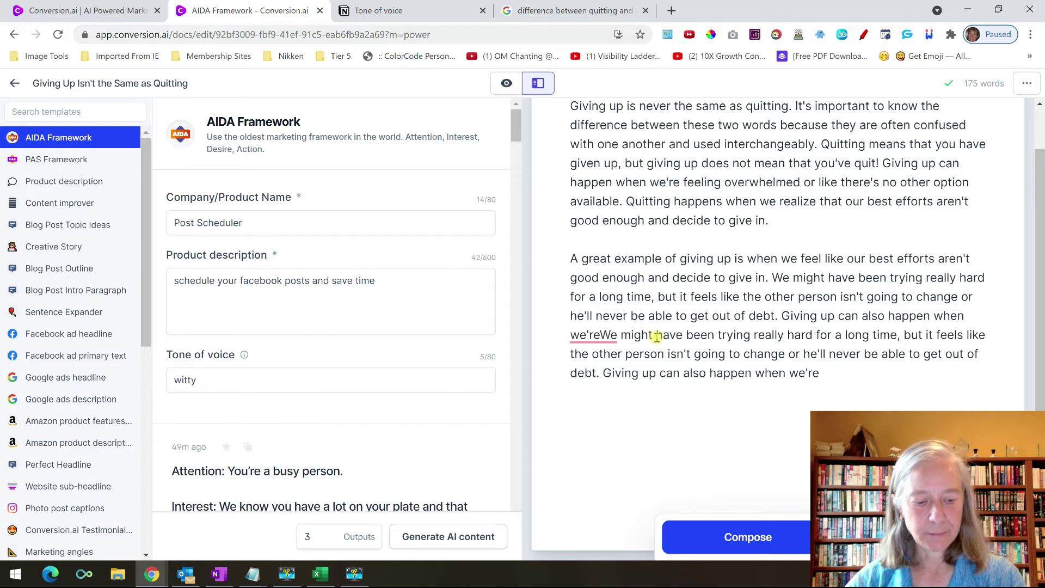
key("ctrl+z")
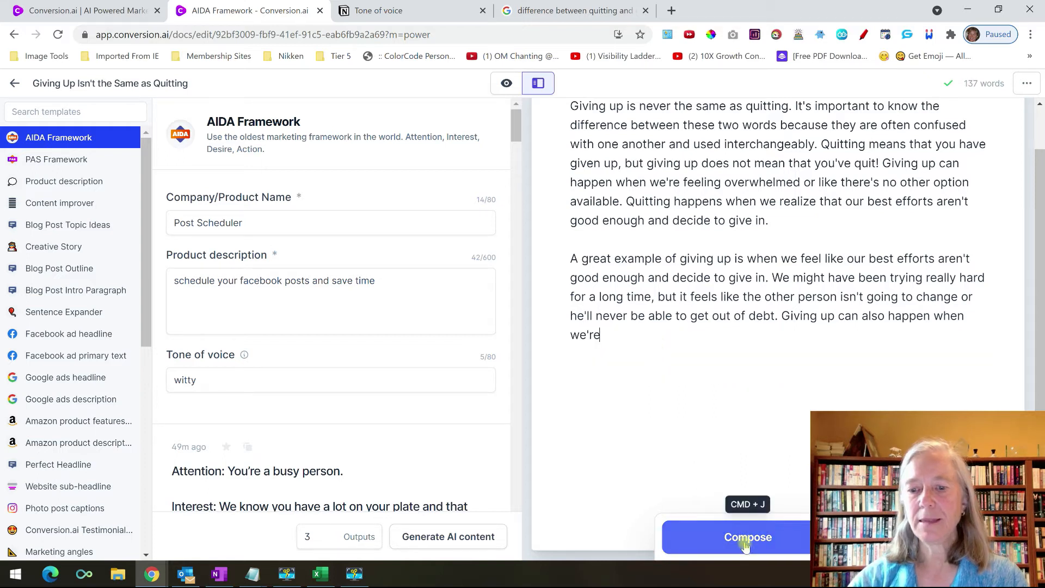
left_click(743, 538)
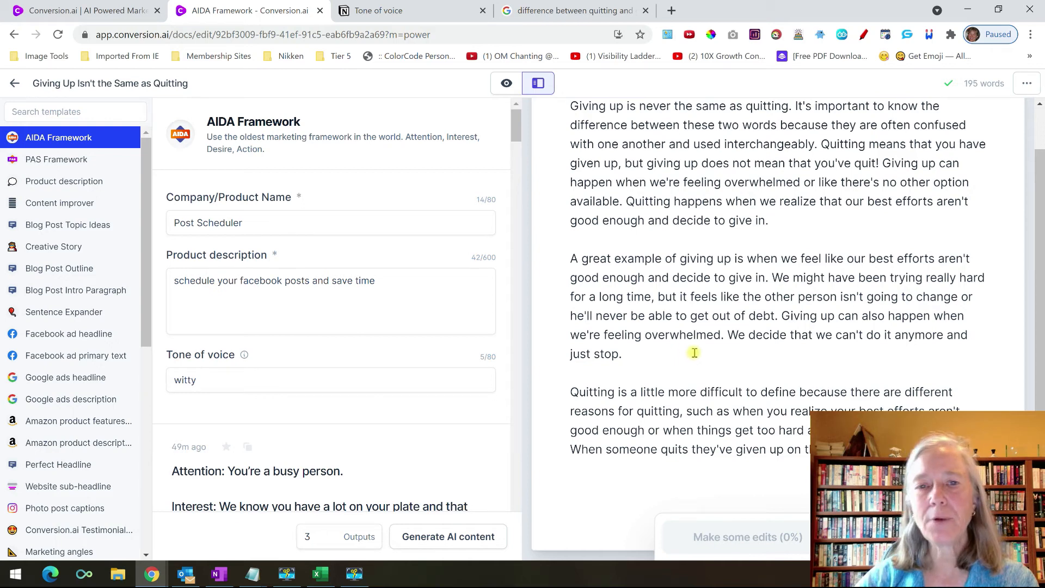
scroll(694, 348, "down", 3)
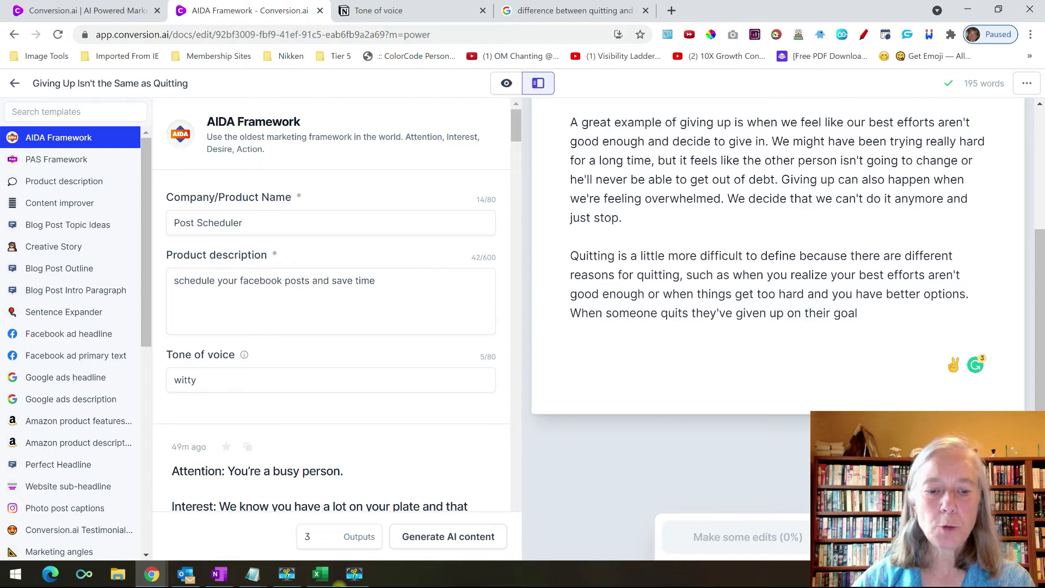
Copy the questions in A2:A29 of the Excel CSV and paste them at the end of the Conversion.ai document
left_click(326, 575)
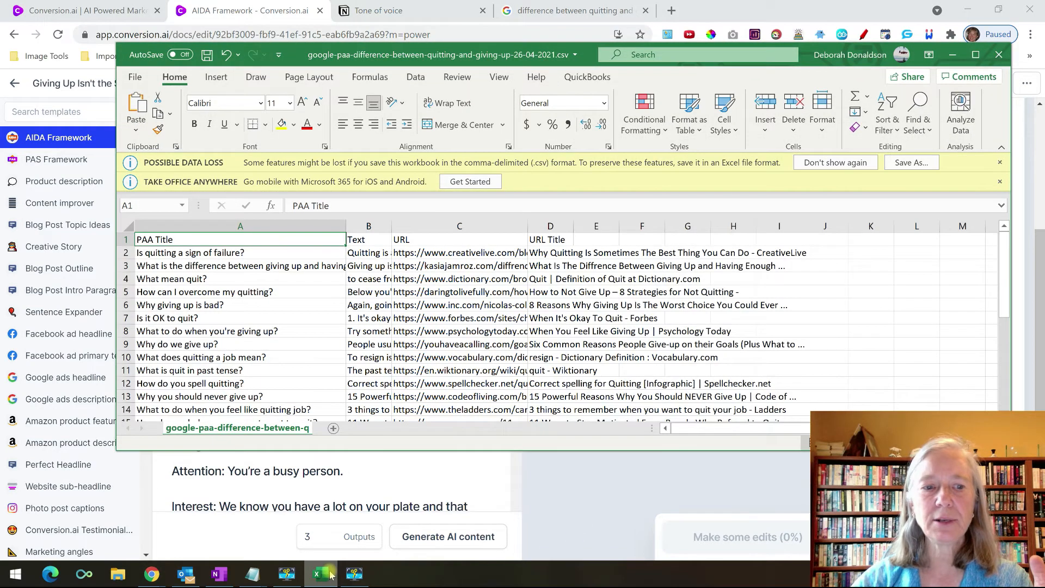
left_click_drag(138, 253, 206, 397)
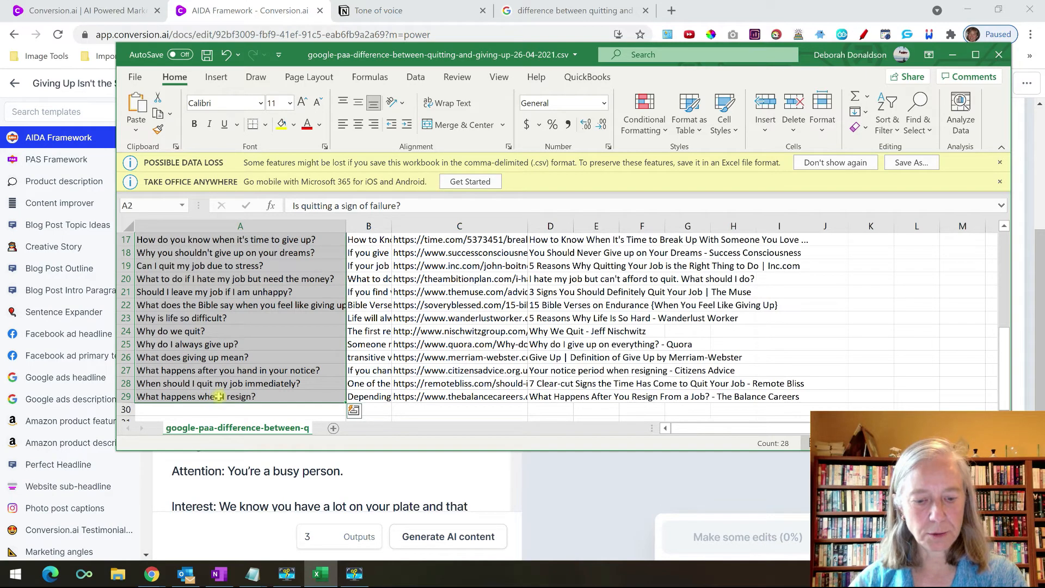
key("ctrl+c")
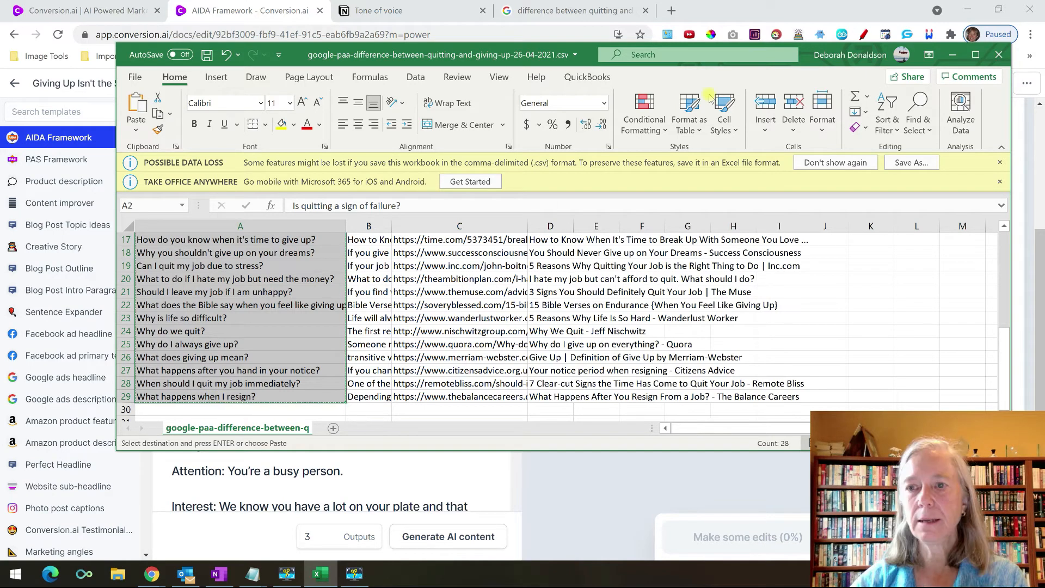
left_click(954, 56)
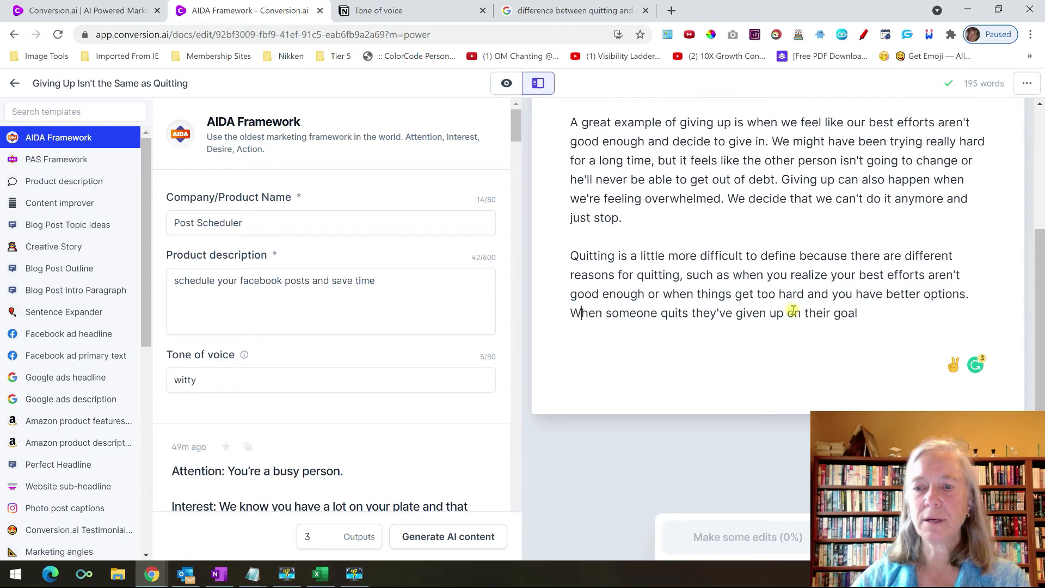
left_click(860, 308)
key("ctrl+v")
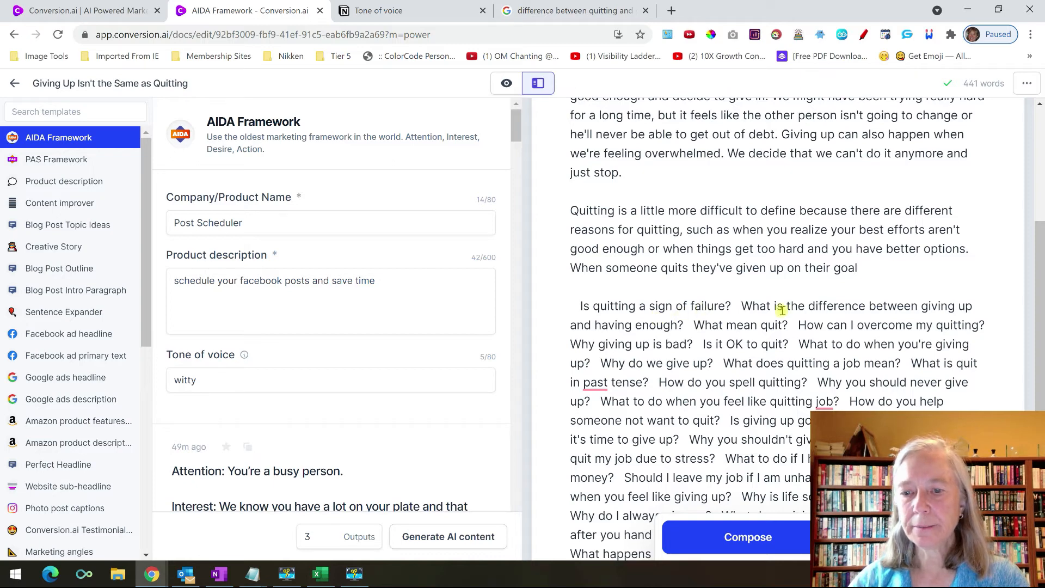
Separate "Is quitting a sign of failure?" from the other questions, prefix it with "##", and compose an answer beneath it
left_click(741, 306)
key("Return")
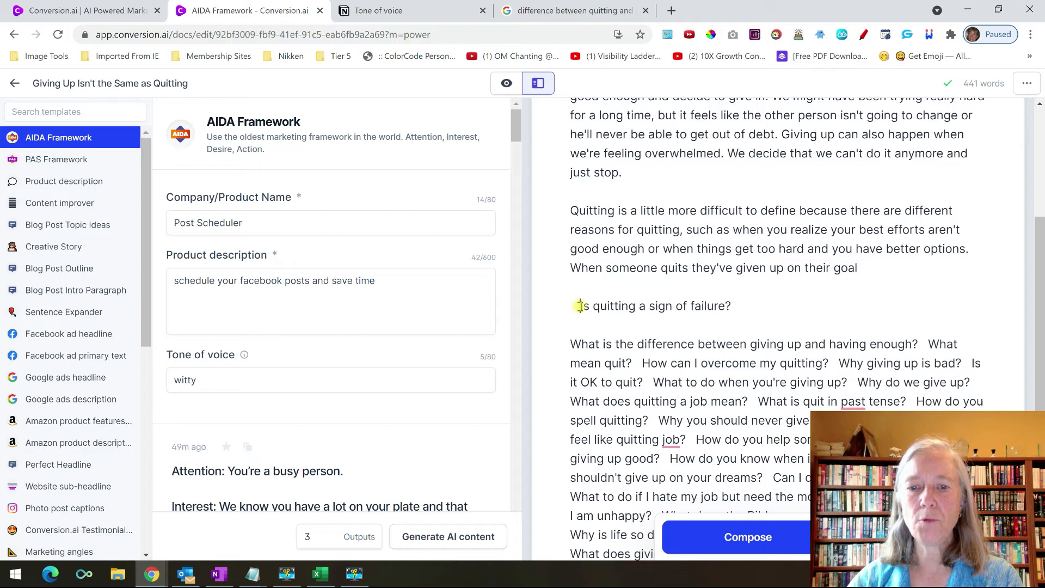
type("##")
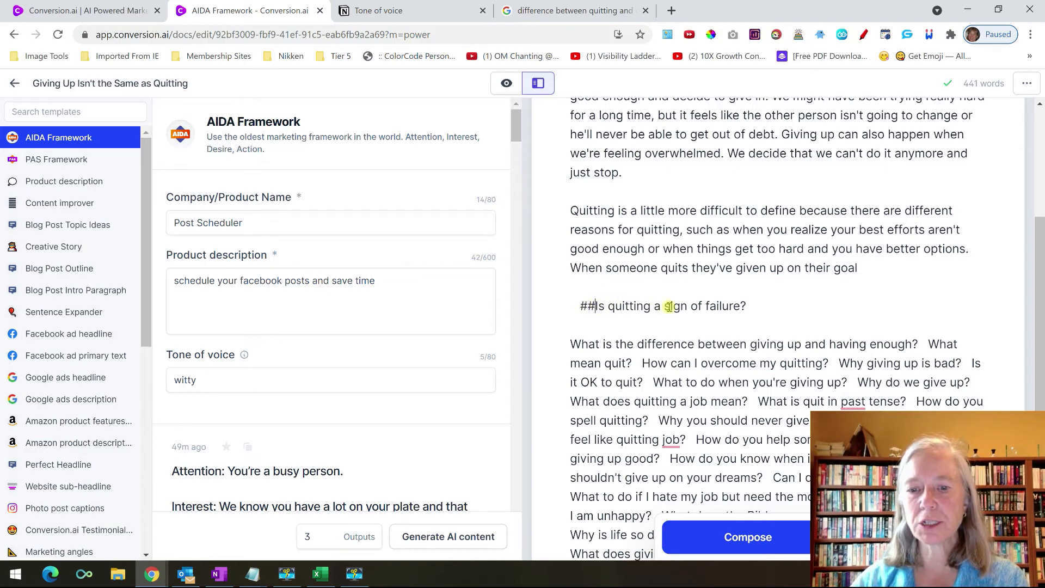
left_click(764, 308)
key("Return")
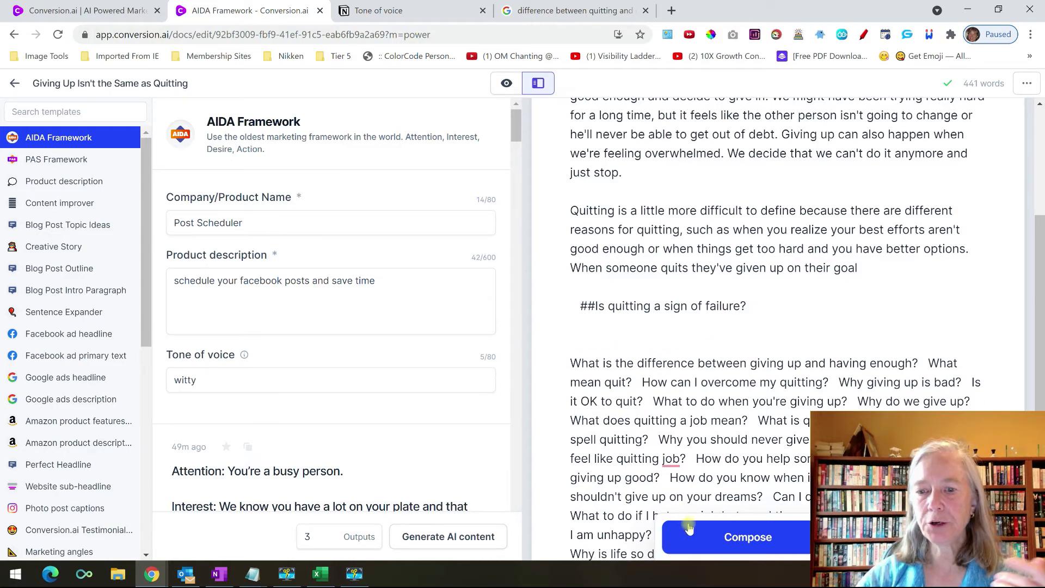
left_click(705, 531)
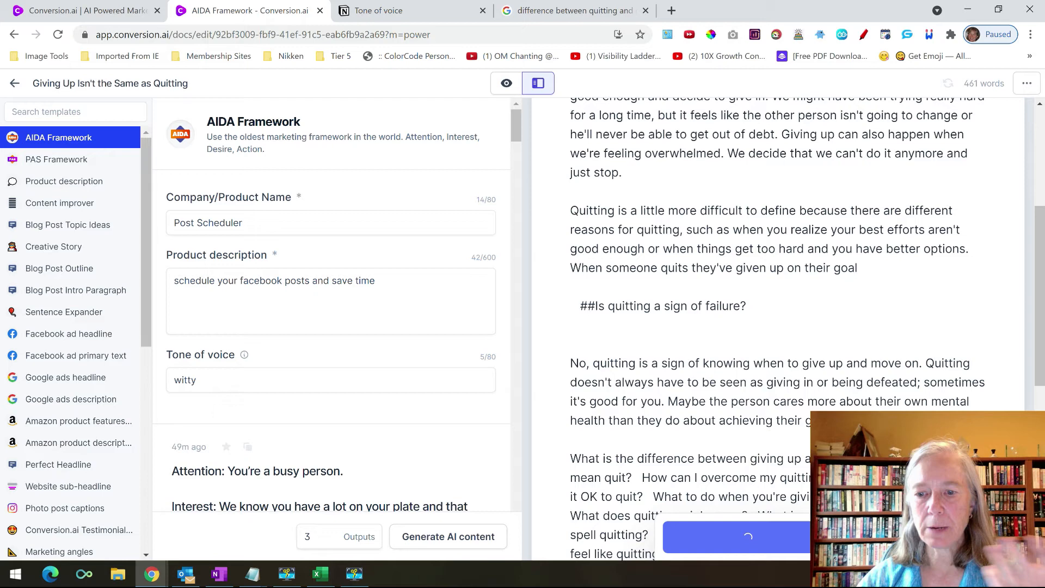
Paste a copy of the failure answer's last sentence after "or", undo it to unlock Compose, and generate the continuation
left_click_drag(1038, 343, 1038, 406)
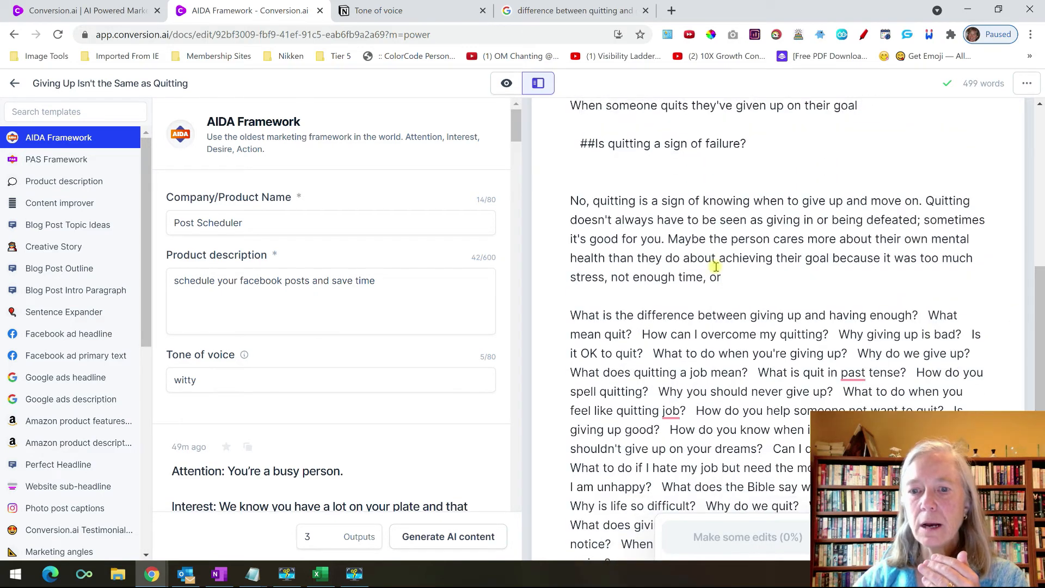
left_click_drag(668, 239, 729, 271)
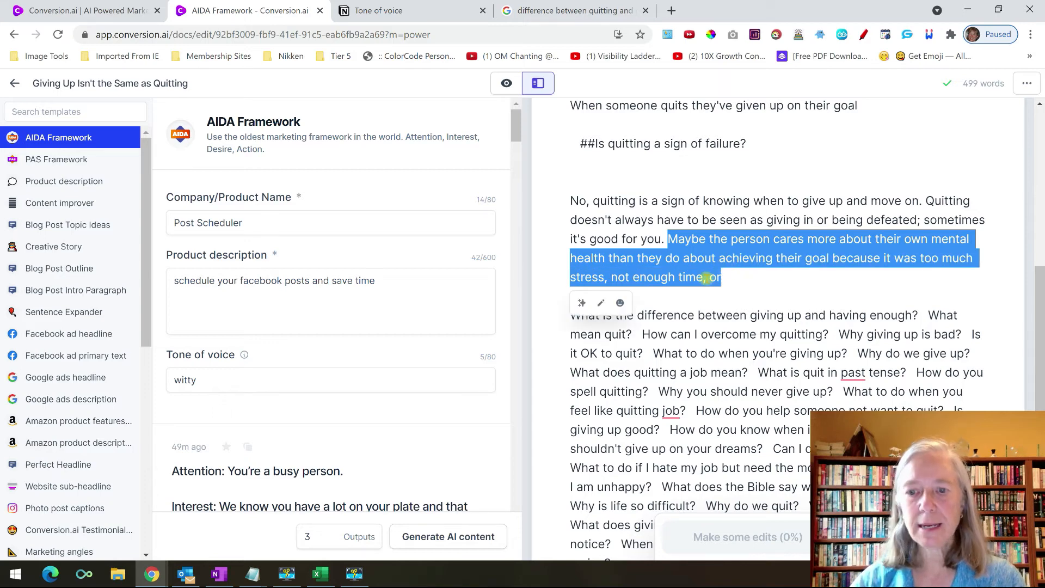
left_click(728, 279)
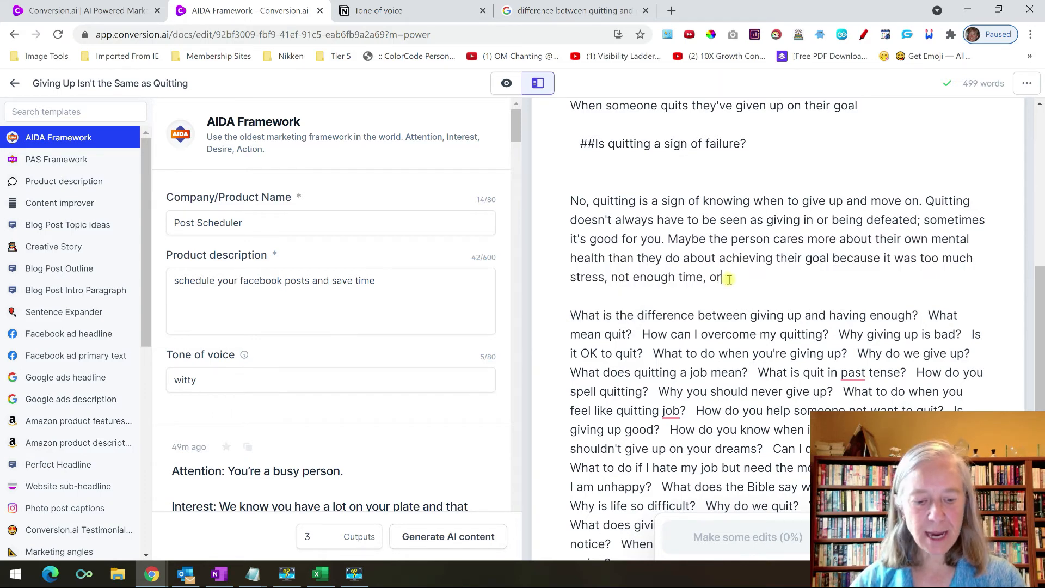
key("ctrl+v")
mouse_move(724, 277)
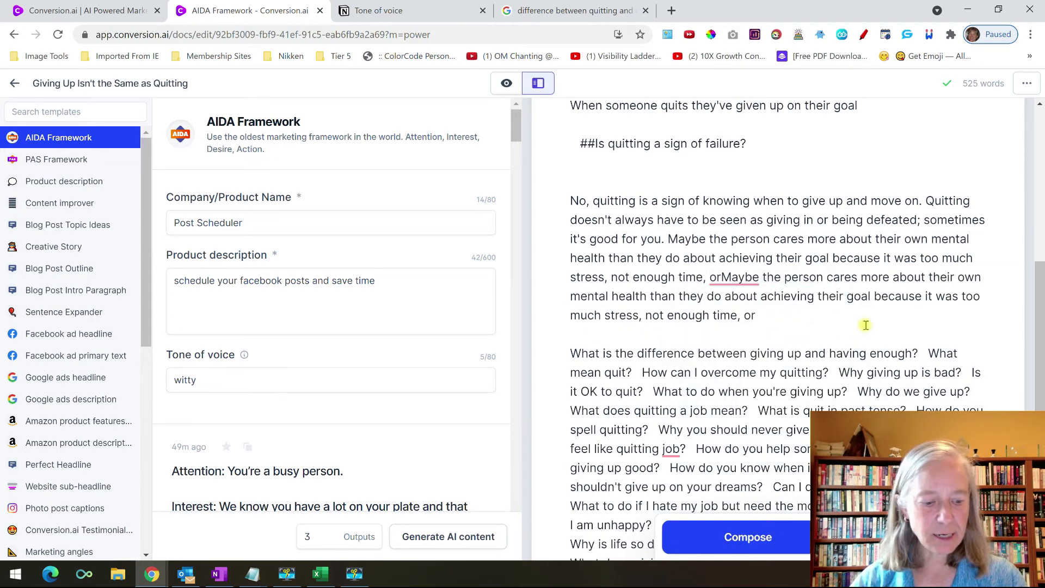
key("ctrl+z")
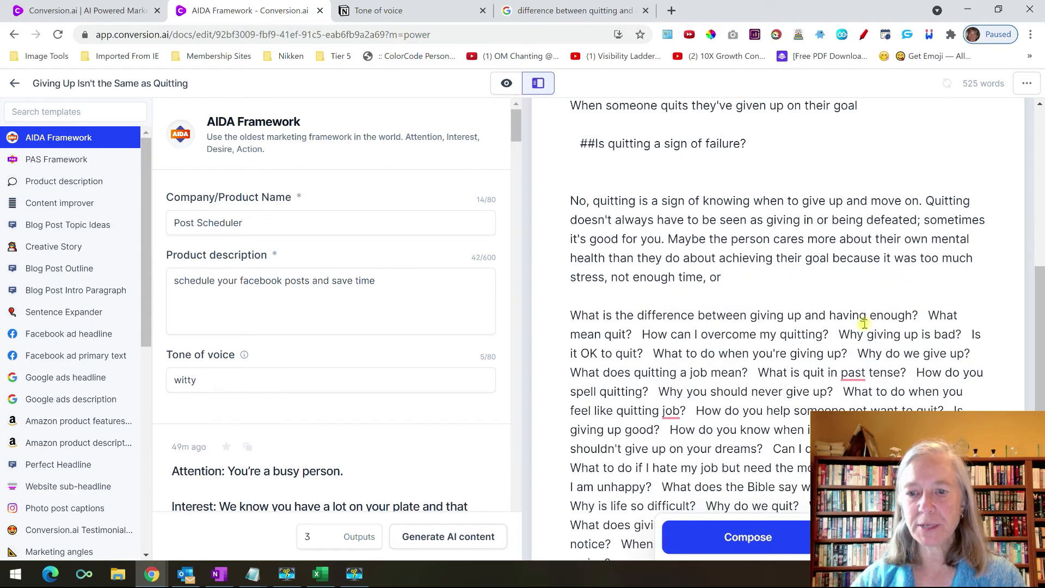
left_click(761, 537)
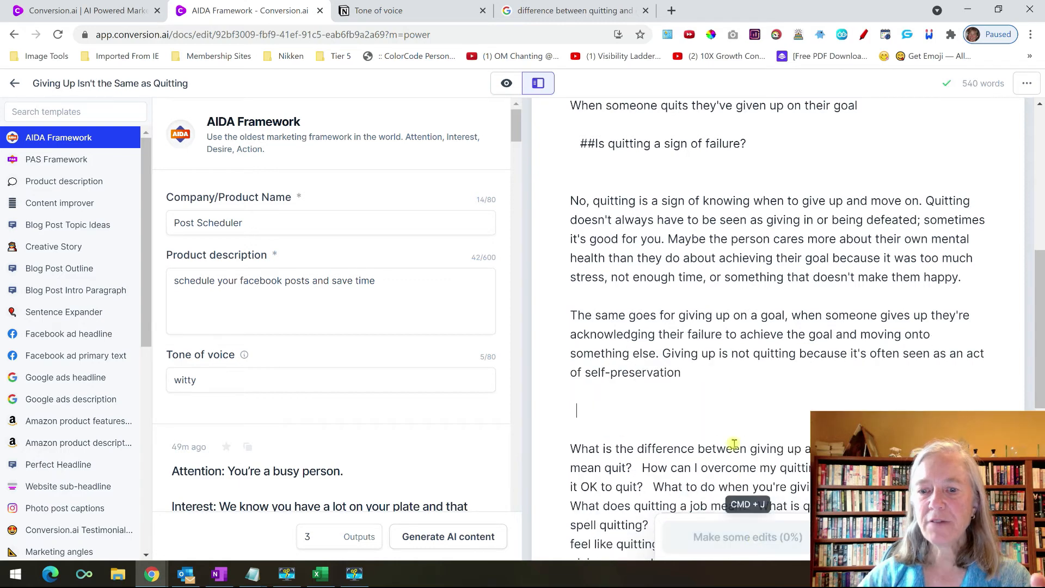
Prefix "What is the difference between giving up and having enough?" with "##" and separate it from the remaining questions with blank lines
scroll(730, 445, "down", 1)
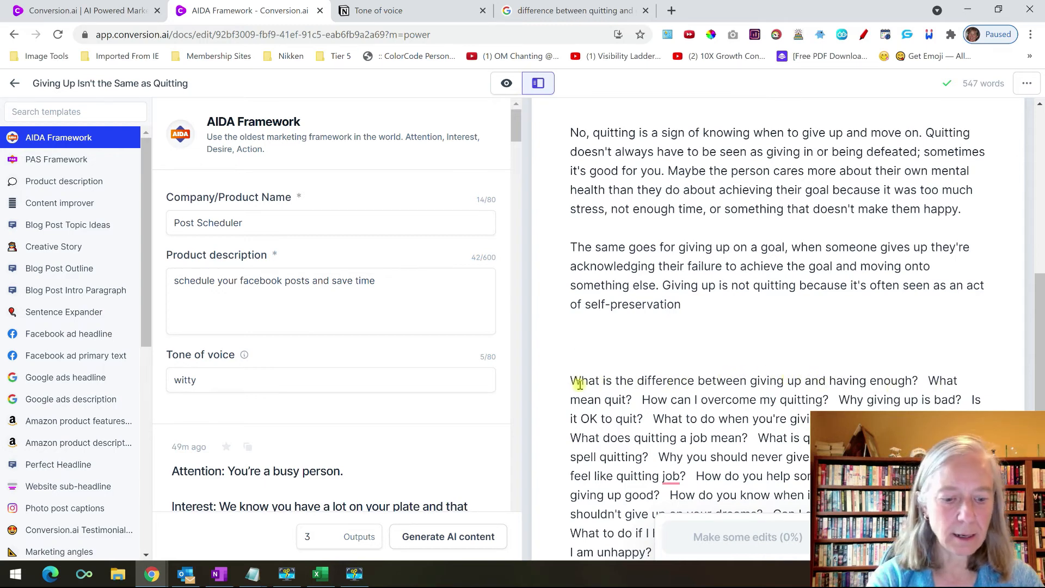
type("##")
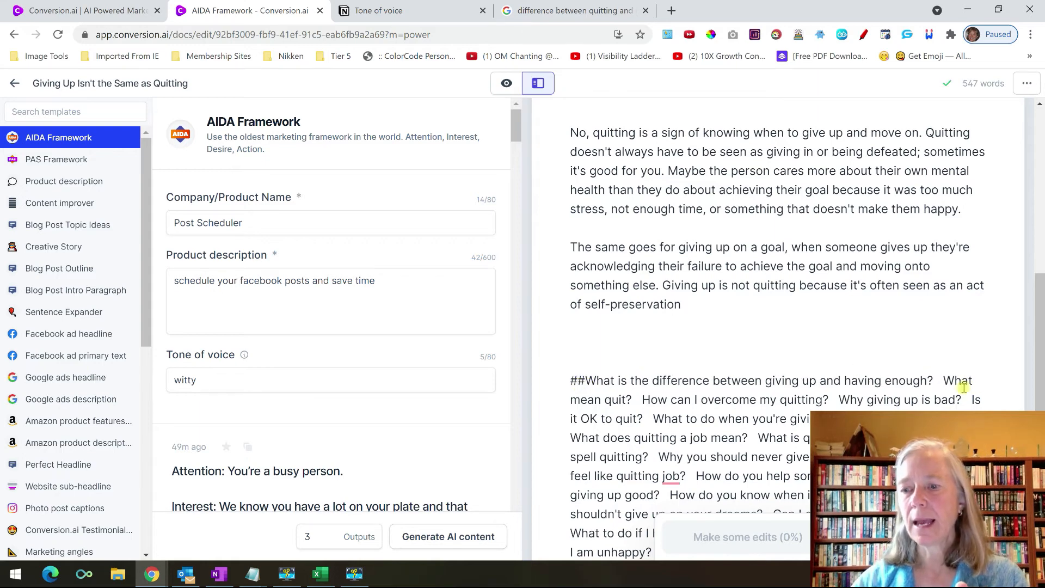
left_click(945, 380)
key("Return")
key("Return")
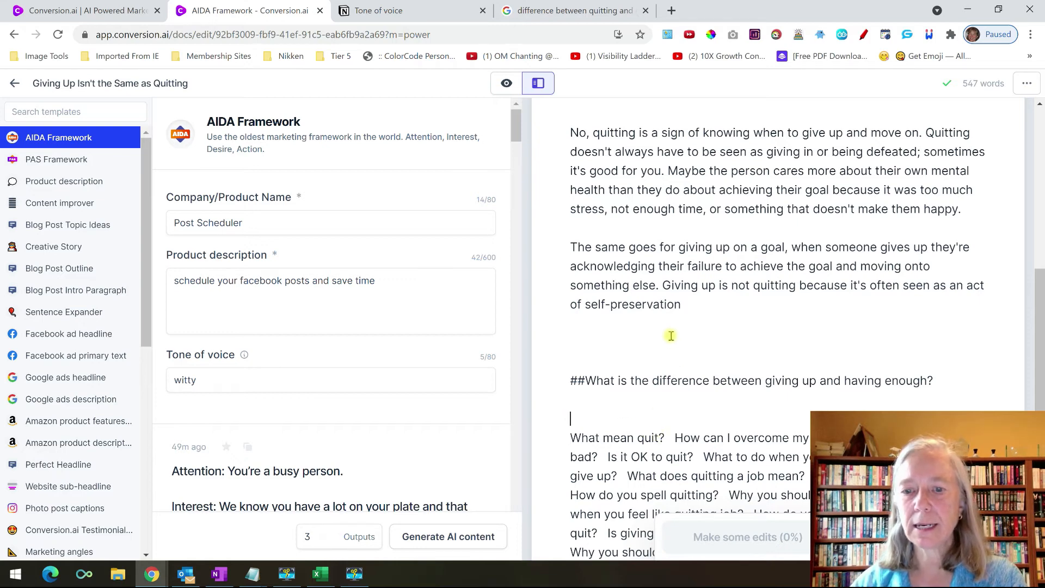
Paste and undo a copy of the sentence ending in "self-preservation" to unlock Compose, and generate an answer beneath the "having enough" heading
left_click_drag(663, 284, 689, 306)
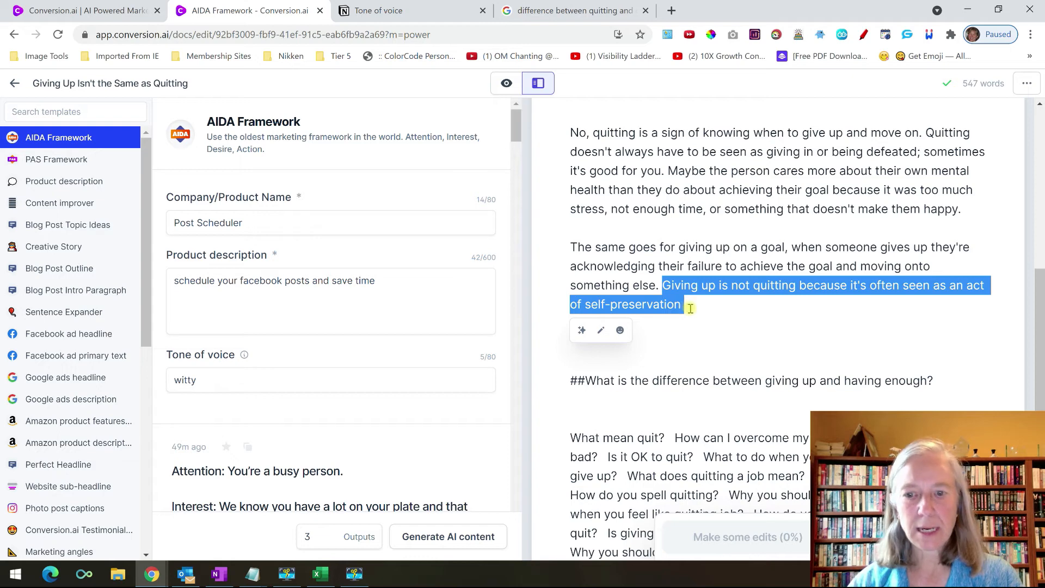
left_click(691, 309)
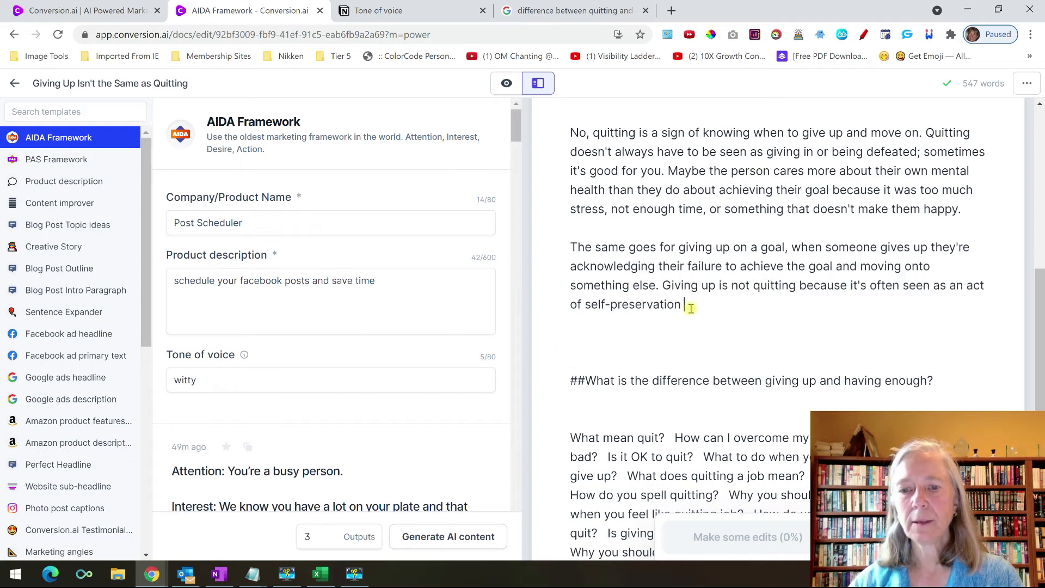
key("ctrl+v")
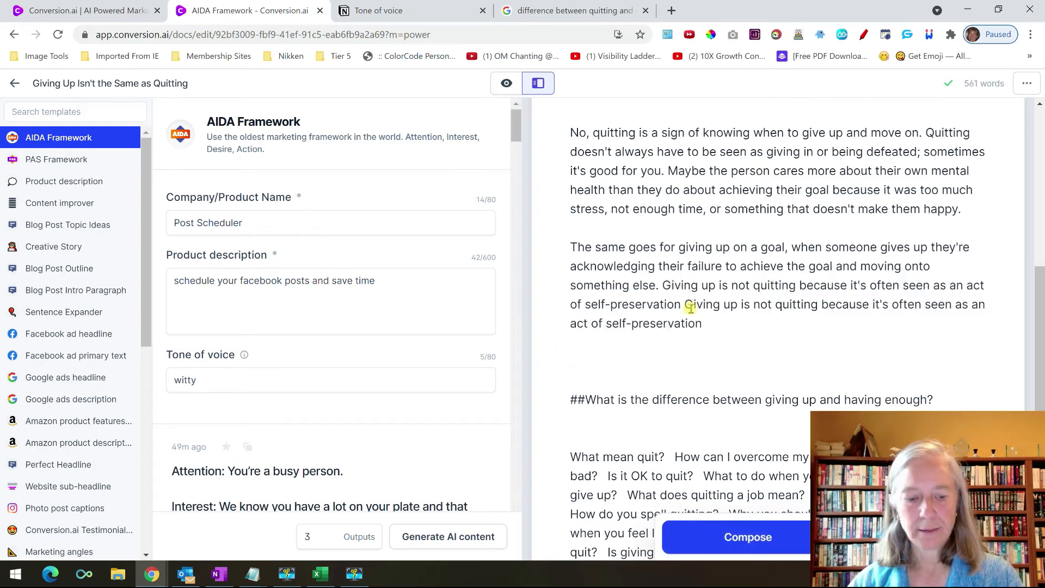
key("ctrl+z")
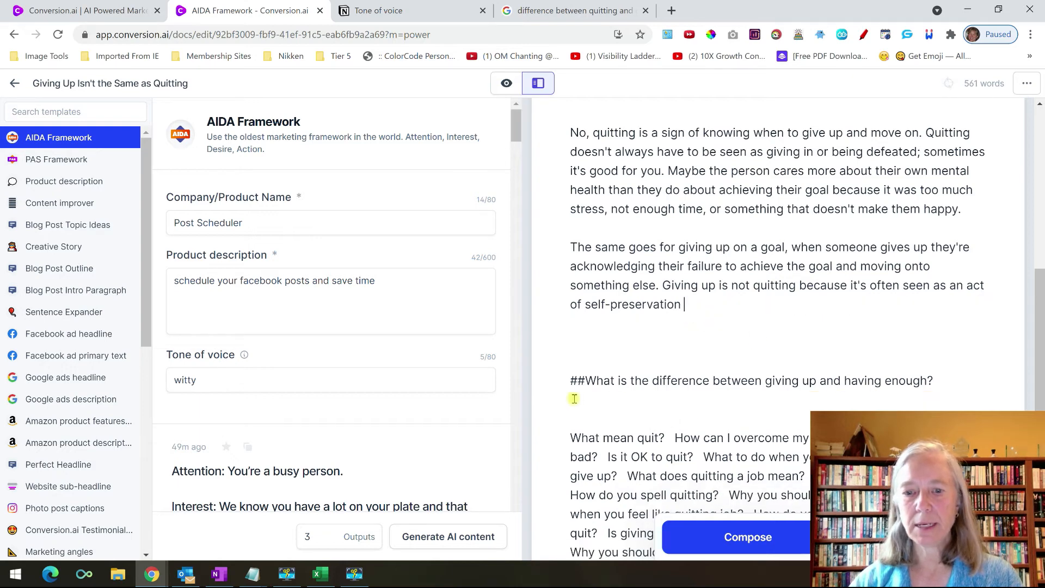
left_click(716, 537)
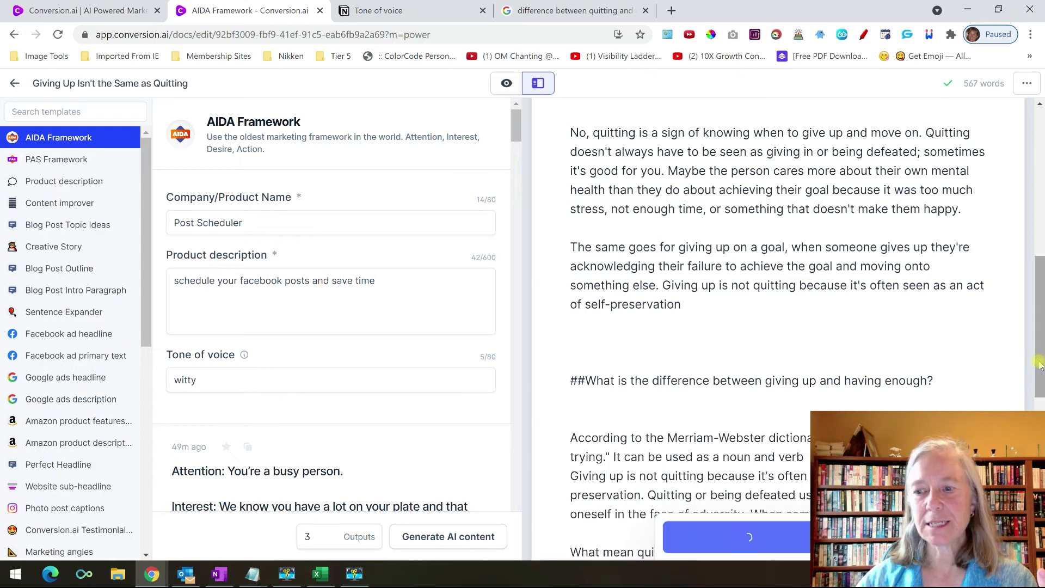
scroll(1040, 365, "down", 3)
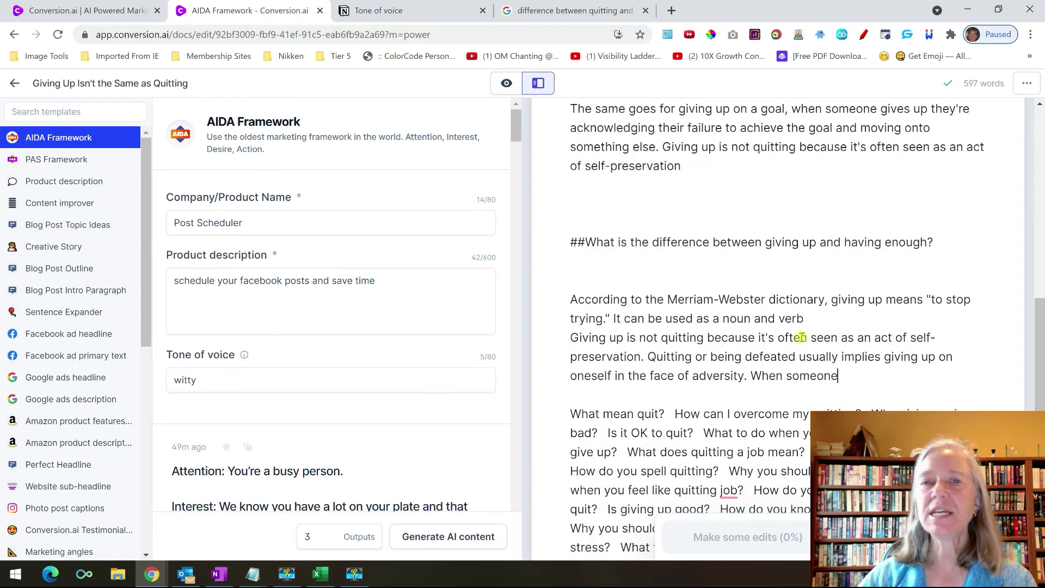
scroll(802, 334, "up", 4)
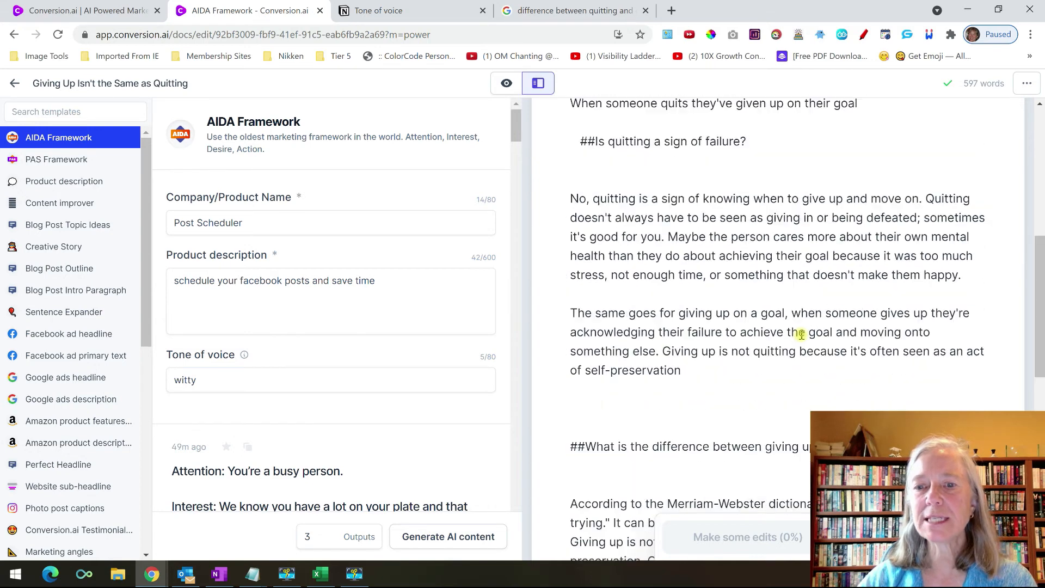